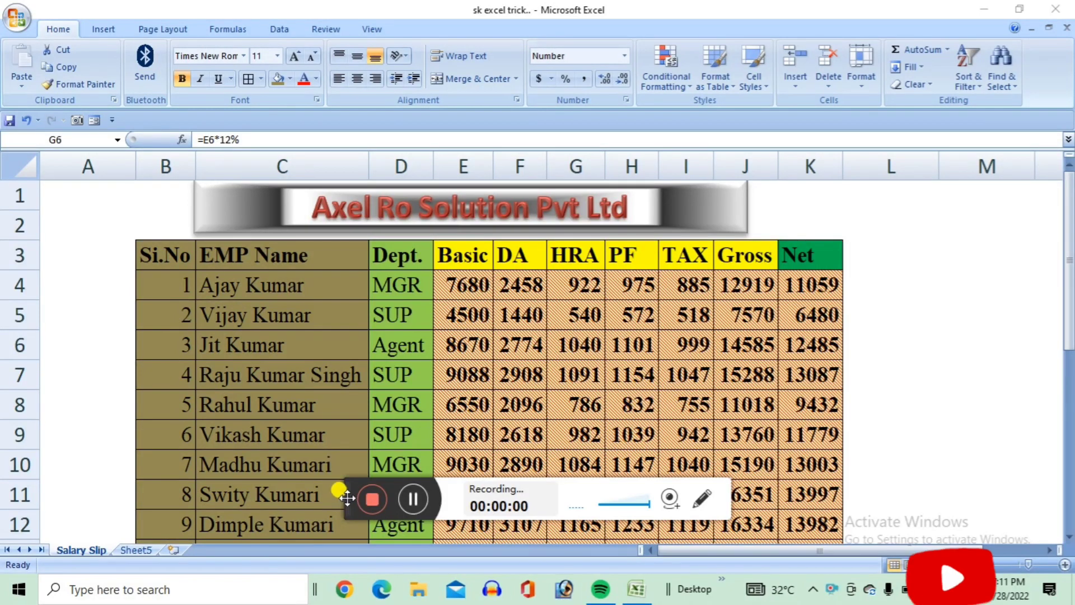
- Copy the Si.No and EMP Name columns from Salary Slip into Sheet5 starting at C4
drag(345, 502, 332, 591)
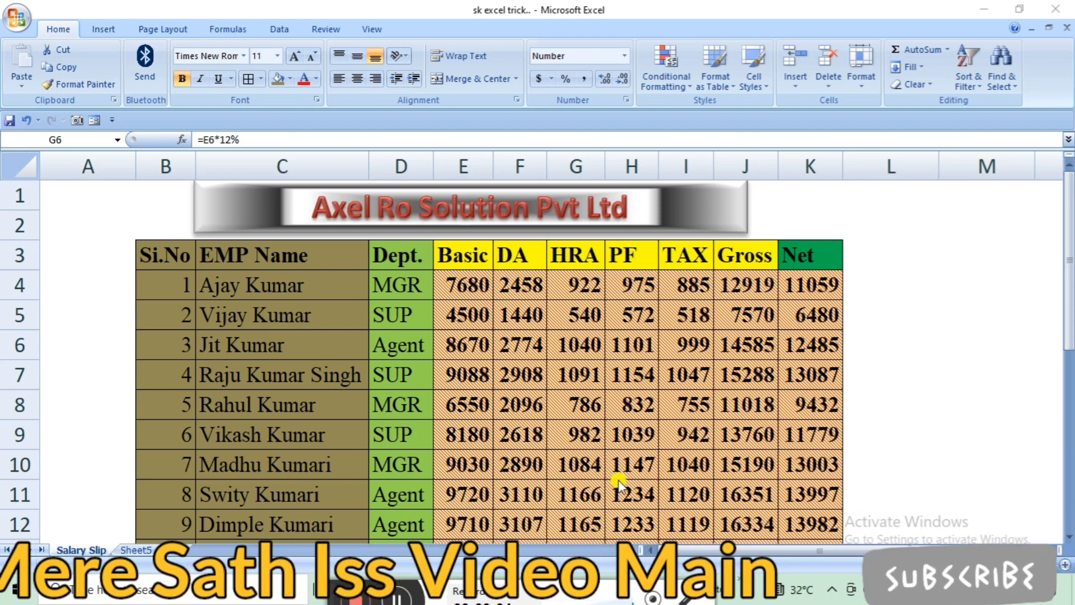
click(1070, 303)
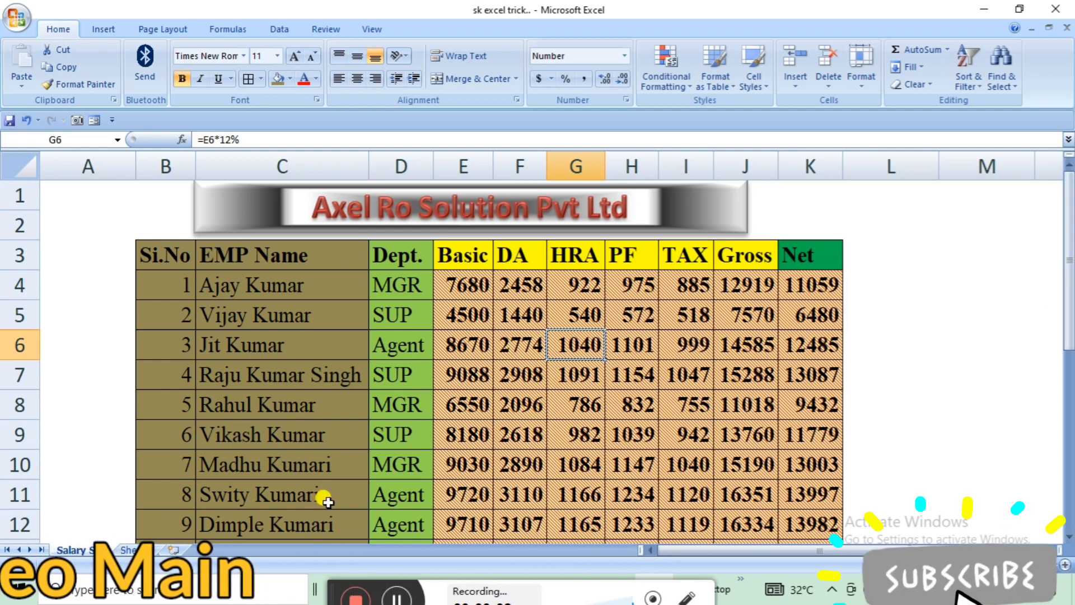
click(132, 550)
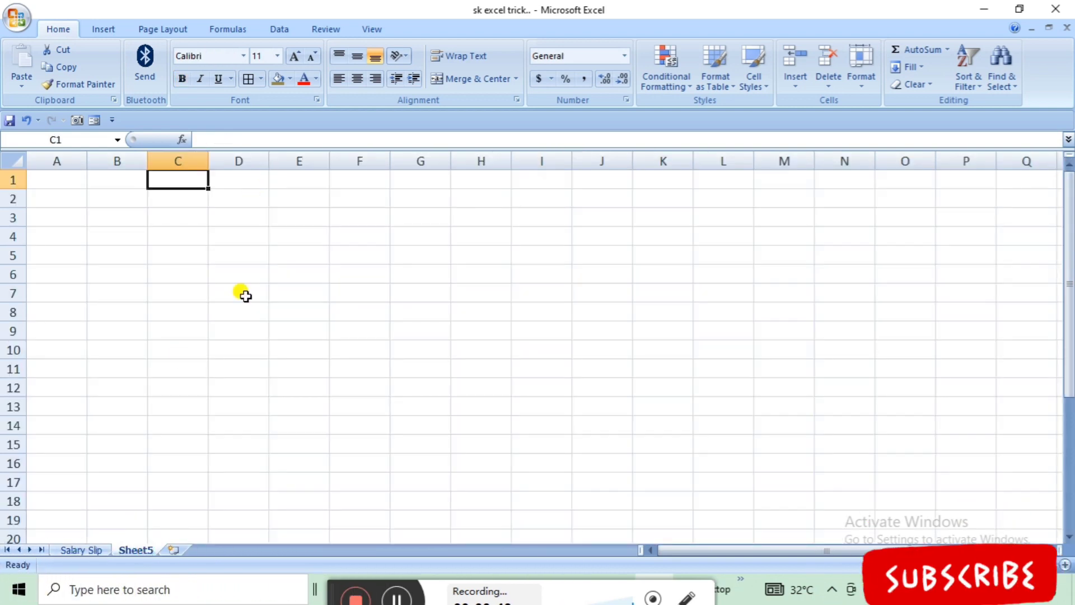
click(89, 550)
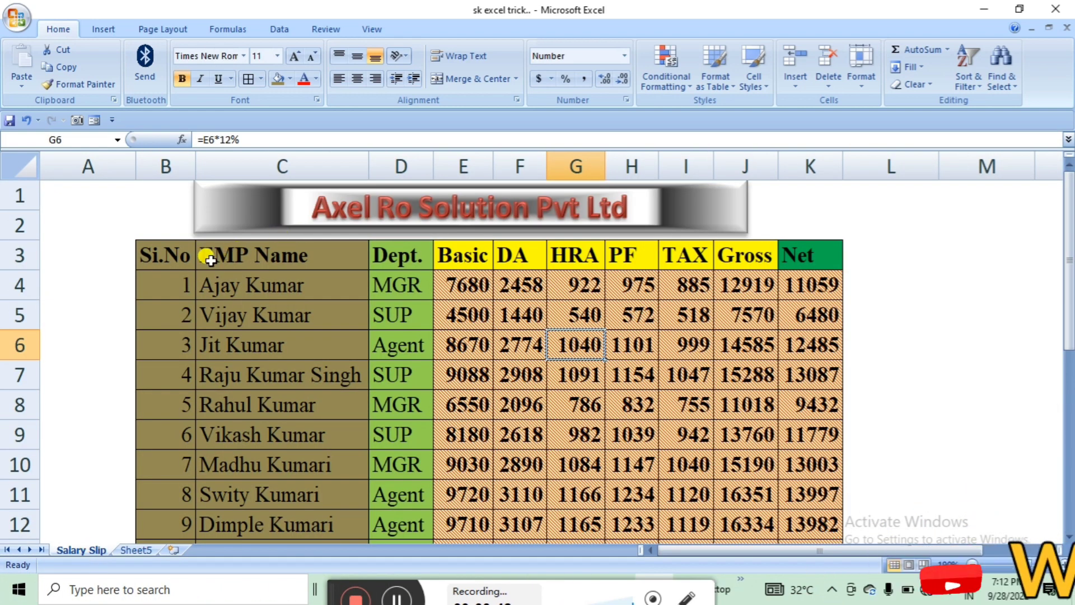
click(186, 249)
key(shift+Right)
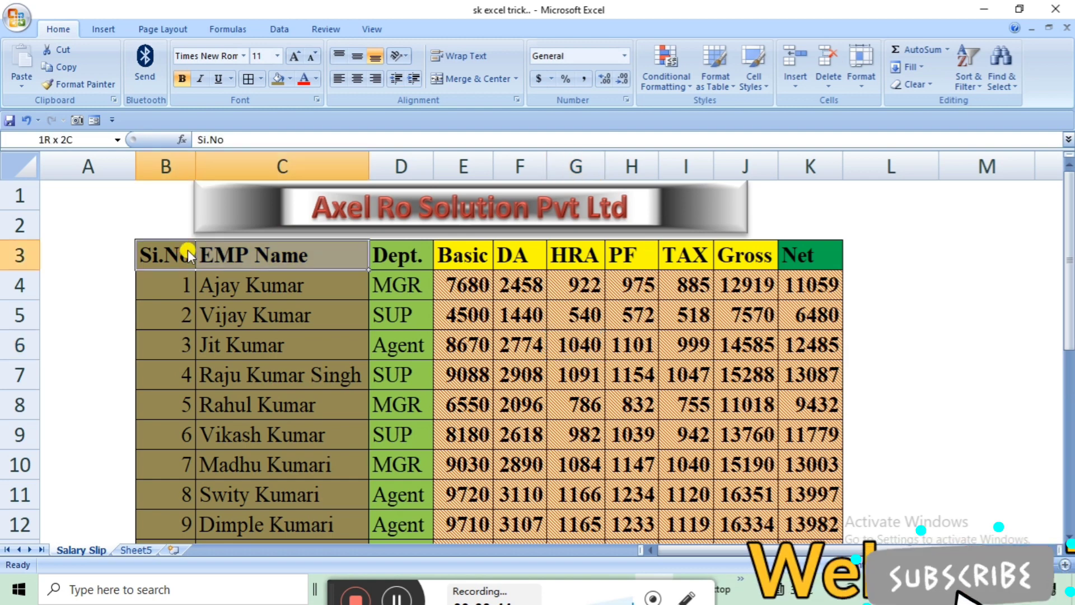
key(ctrl+shift+Down)
key(ctrl+c)
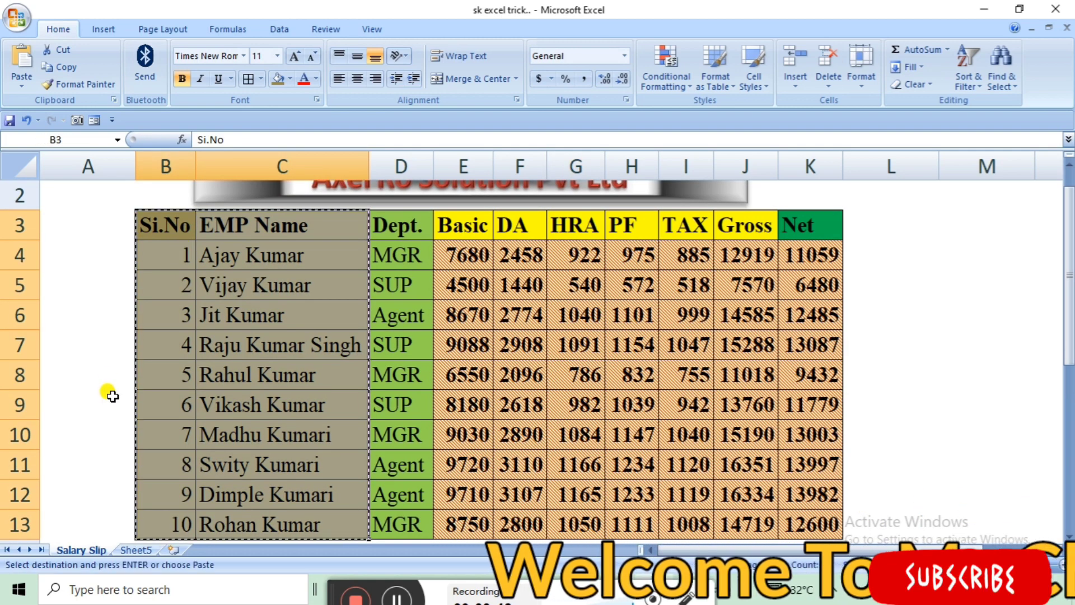
click(136, 550)
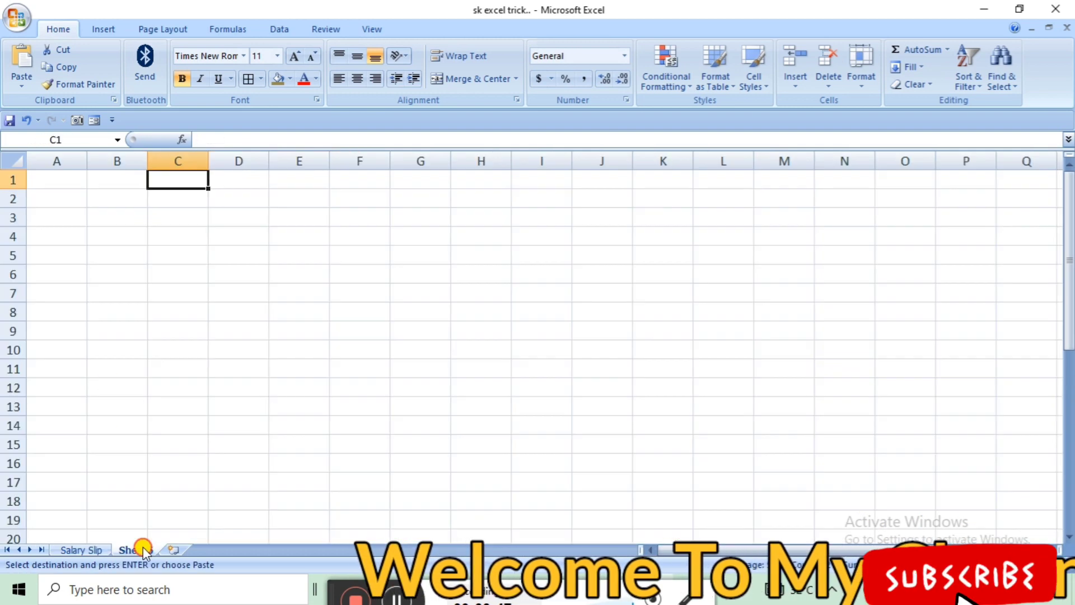
click(182, 236)
key(ctrl+v)
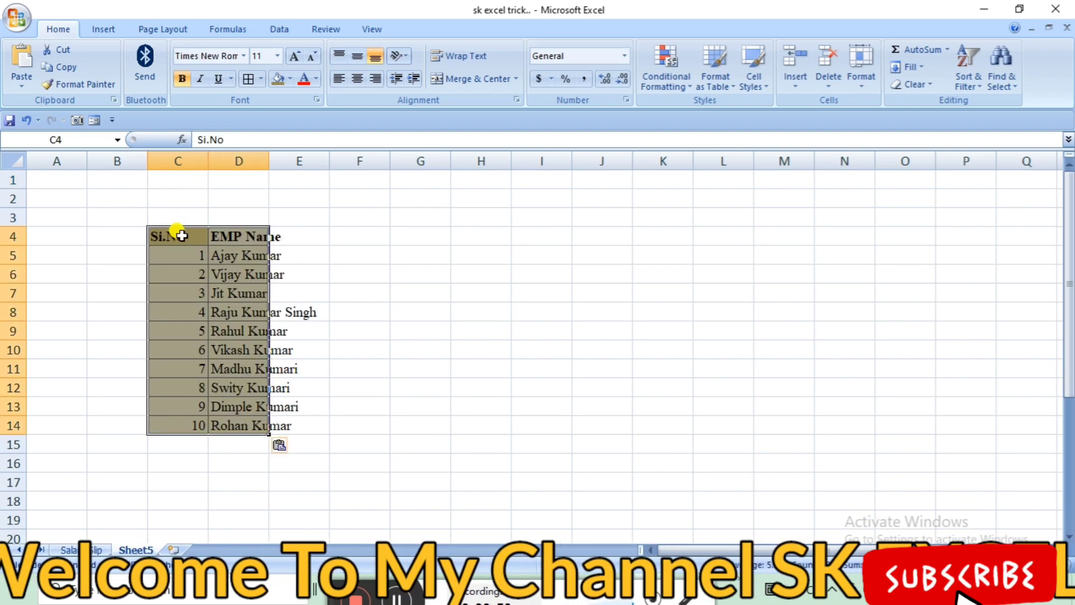
- Autofit columns C and D to their contents and zoom in on the sheet
key(alt)
key(o)
key(c)
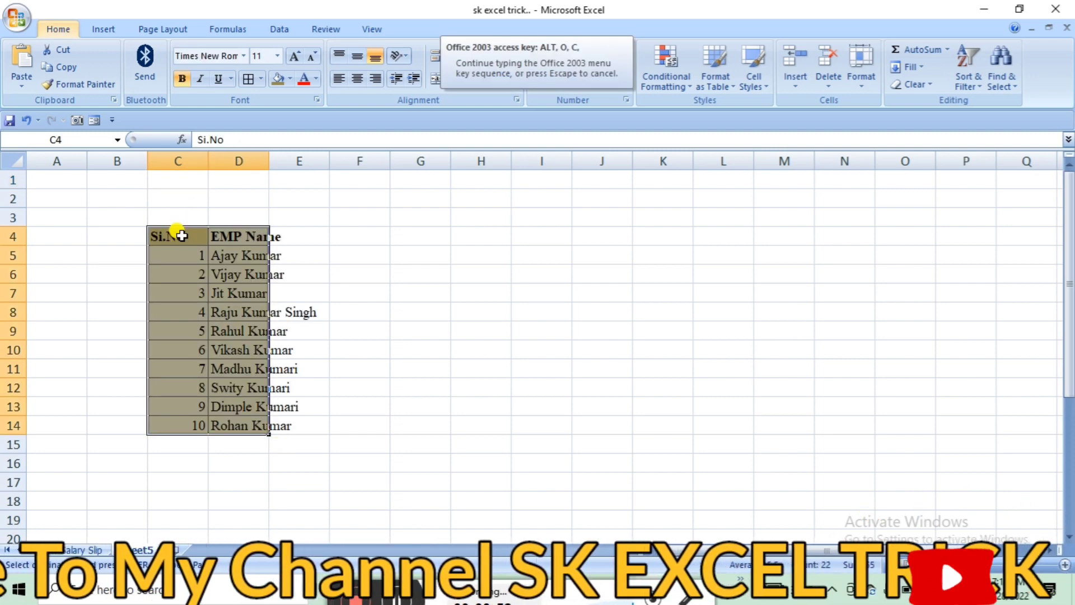
key(a)
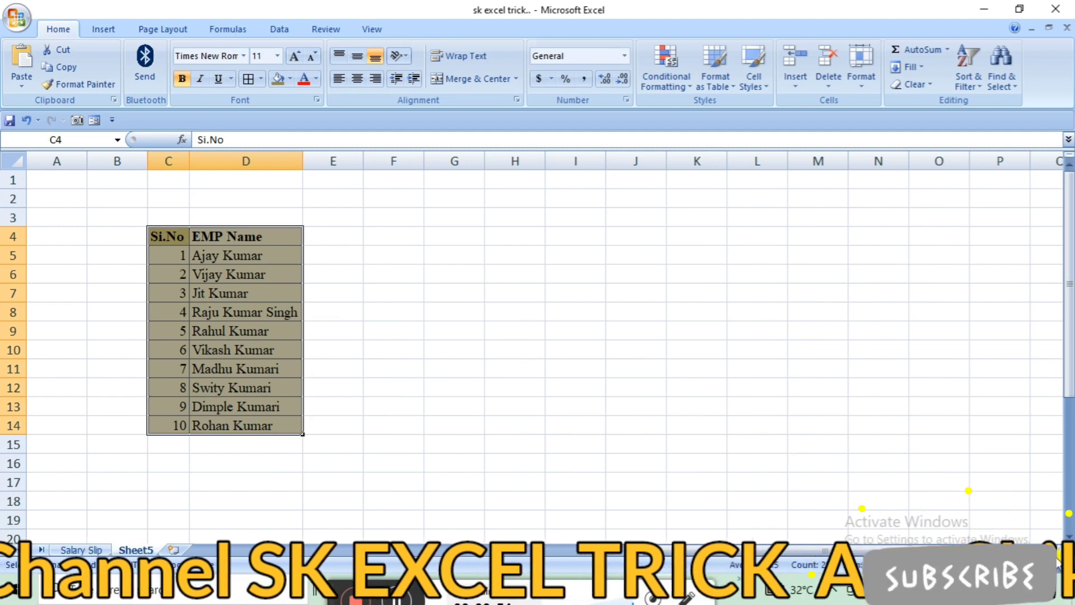
click(1066, 572)
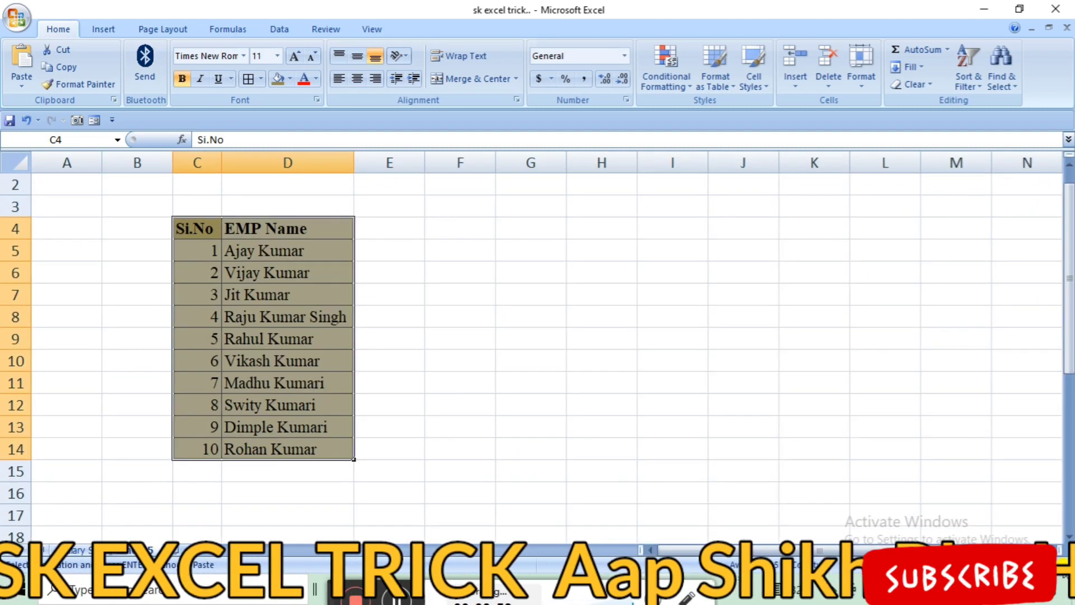
click(1065, 572)
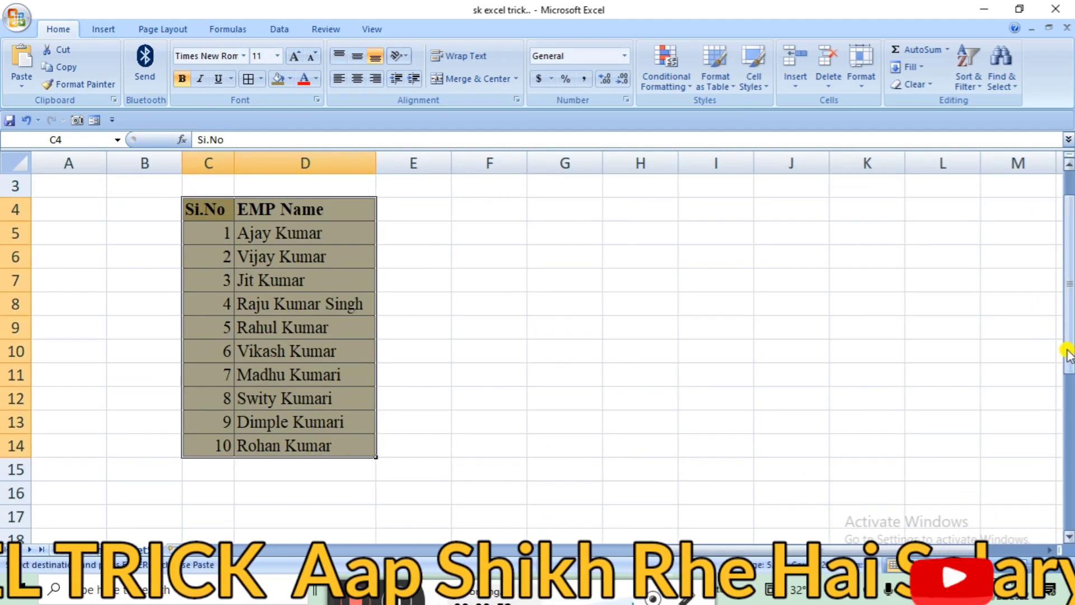
drag(1068, 354, 1068, 314)
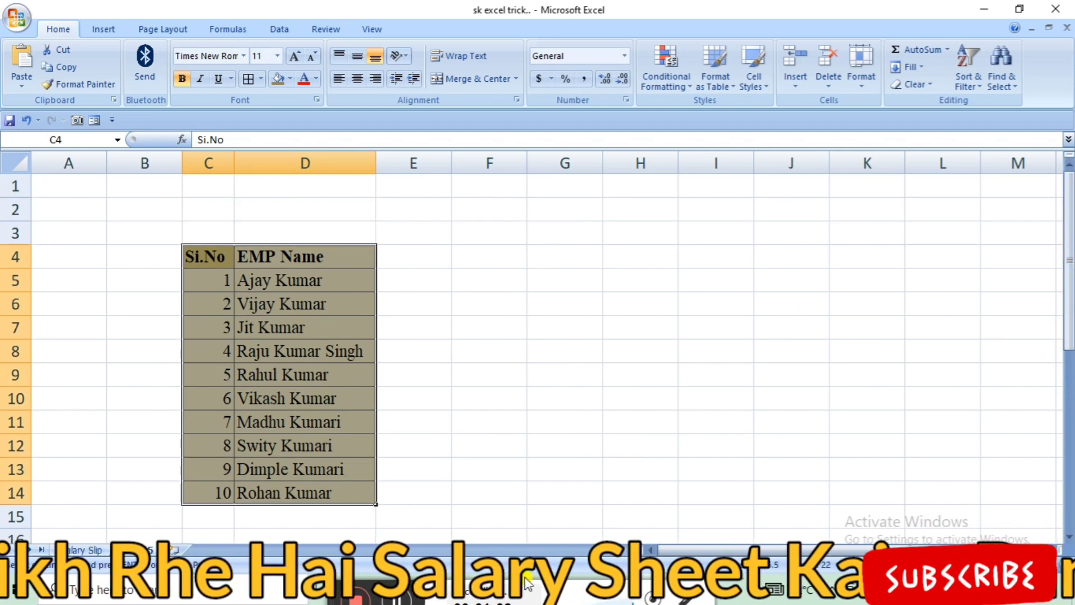
- Copy the Dept., Basic, DA, HRA, PF, TAX, Gross and Net headers into Sheet5's E4:L4
click(101, 549)
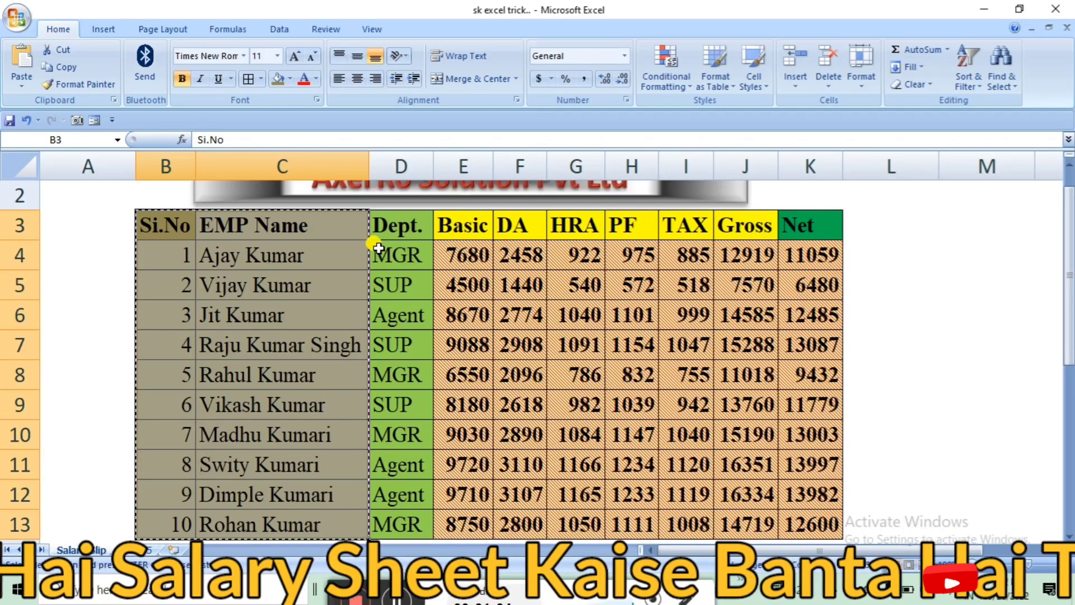
drag(406, 224, 632, 225)
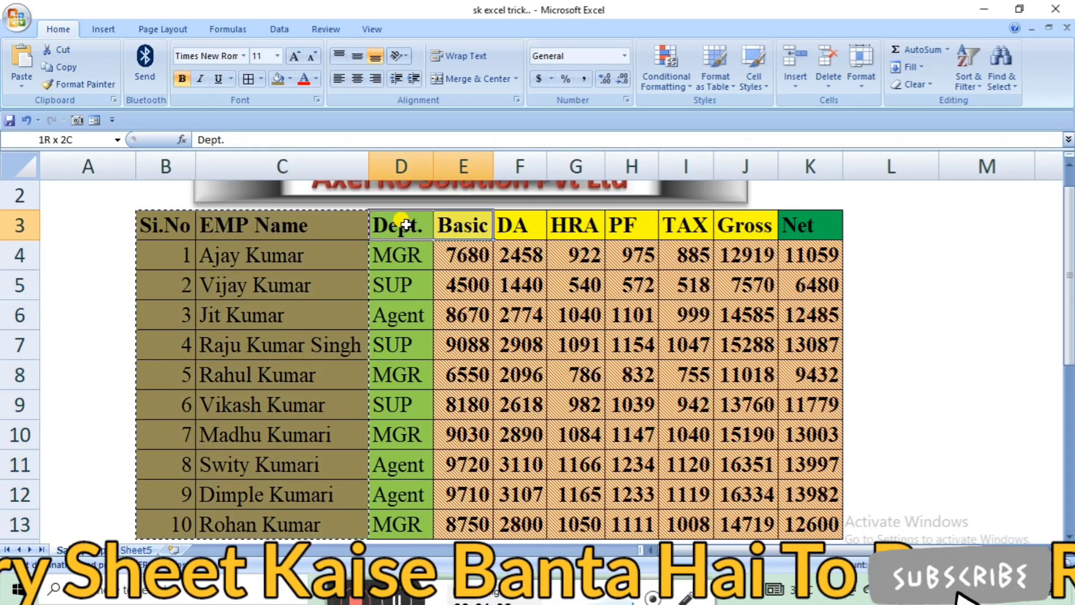
drag(406, 224, 811, 225)
key(ctrl+c)
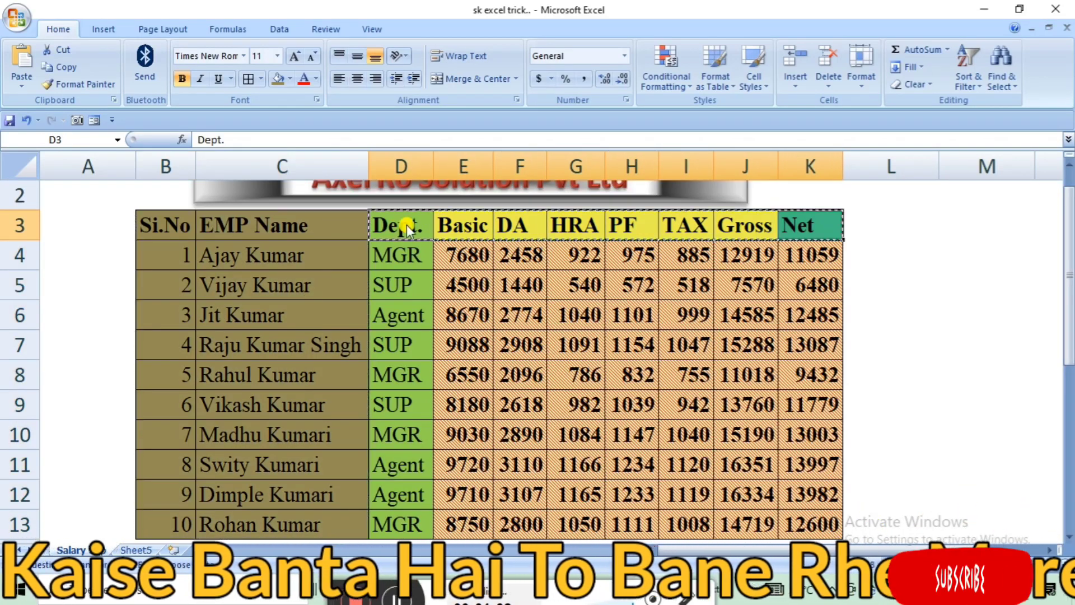
key(ctrl+Page_Down)
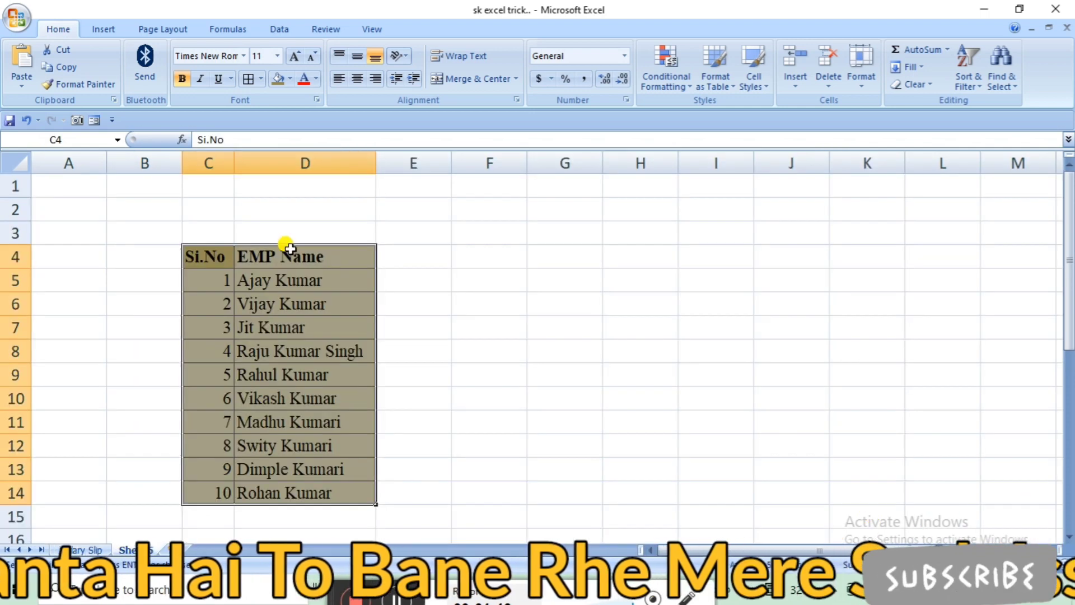
click(396, 252)
key(ctrl+v)
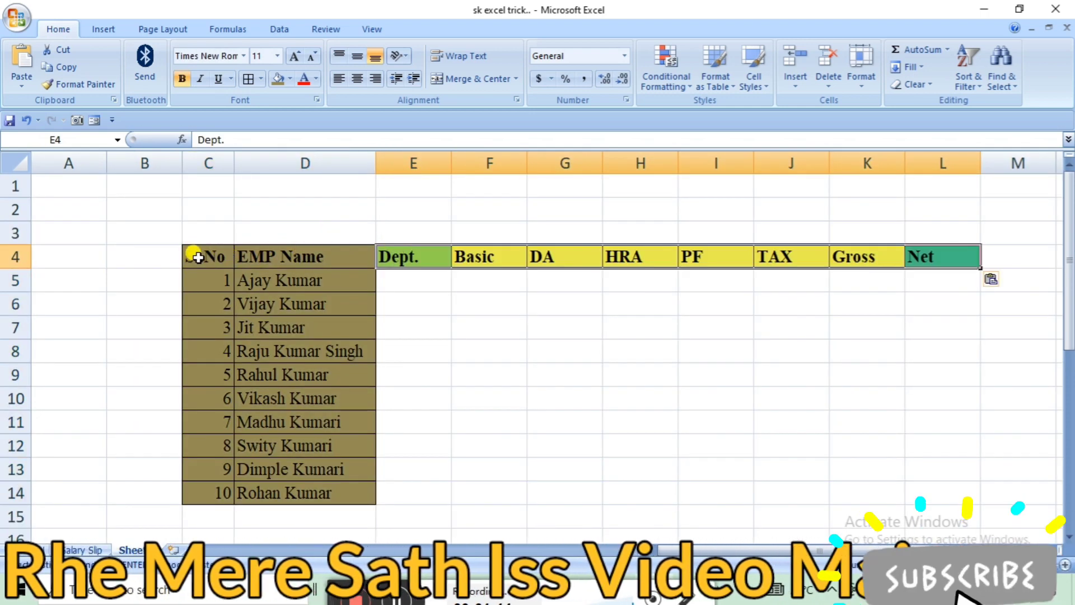
mouse_move(195, 253)
mouse_down()
mouse_move(925, 460)
mouse_move(925, 485)
mouse_up()
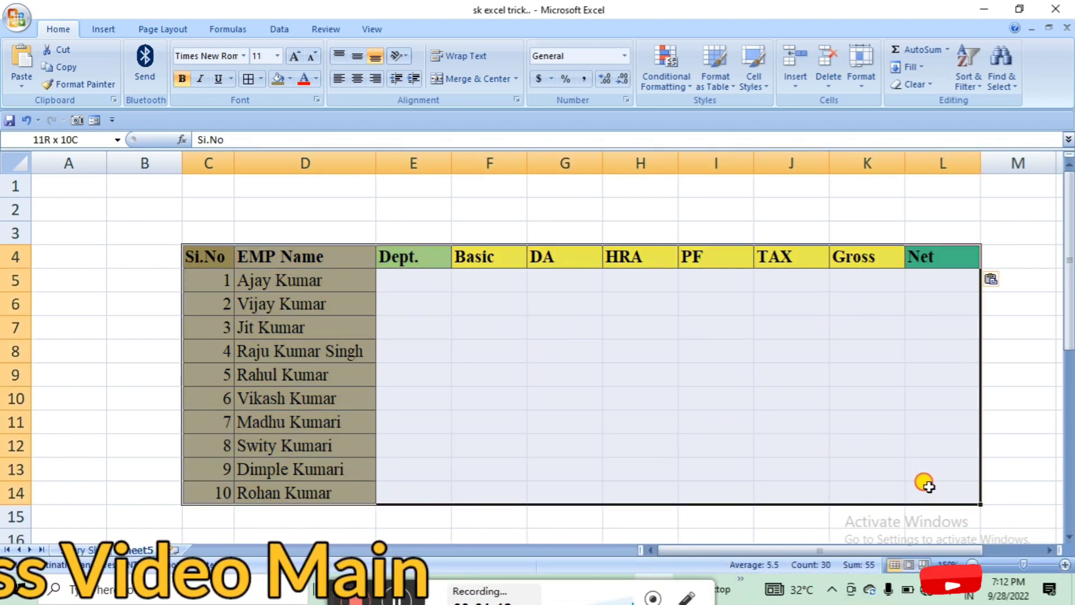
- Copy the ten Dept. values (MGR, SUP, Agent) from Salary Slip into E5:E14
click(425, 285)
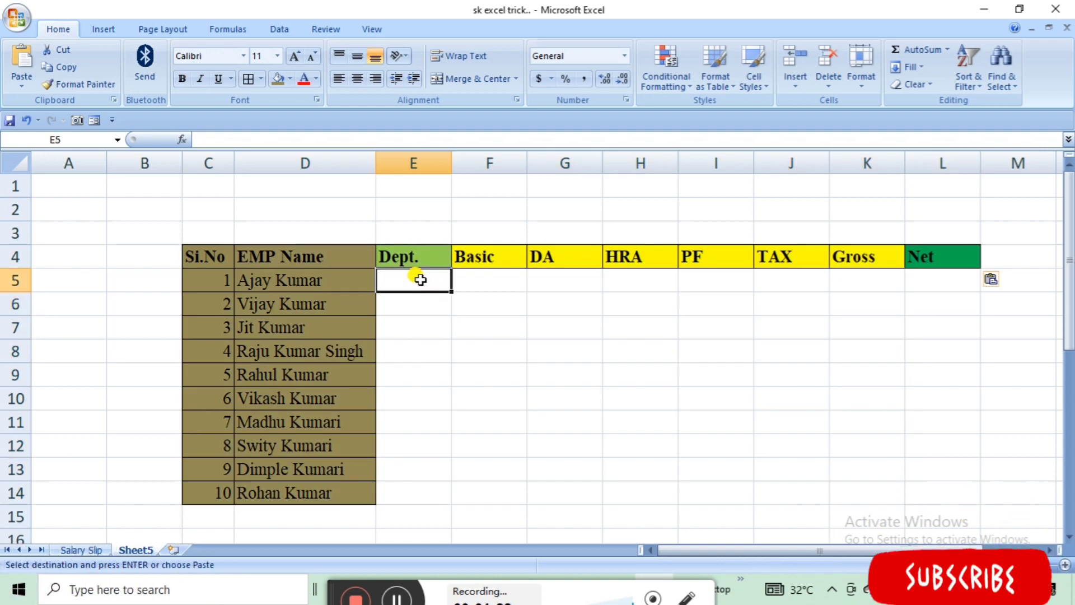
click(87, 549)
click(408, 252)
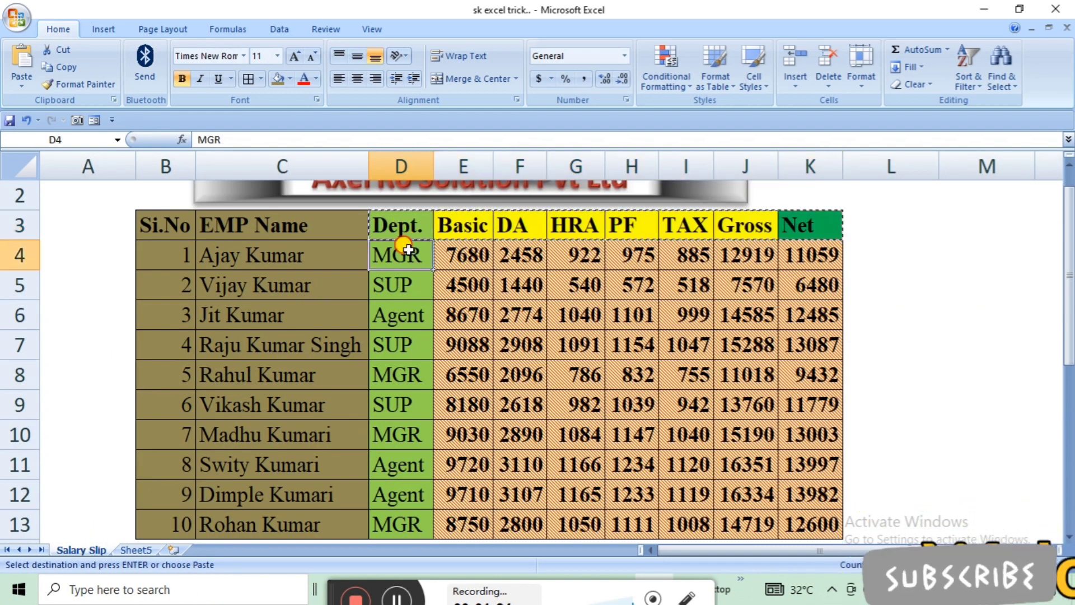
key(ctrl+shift+Down)
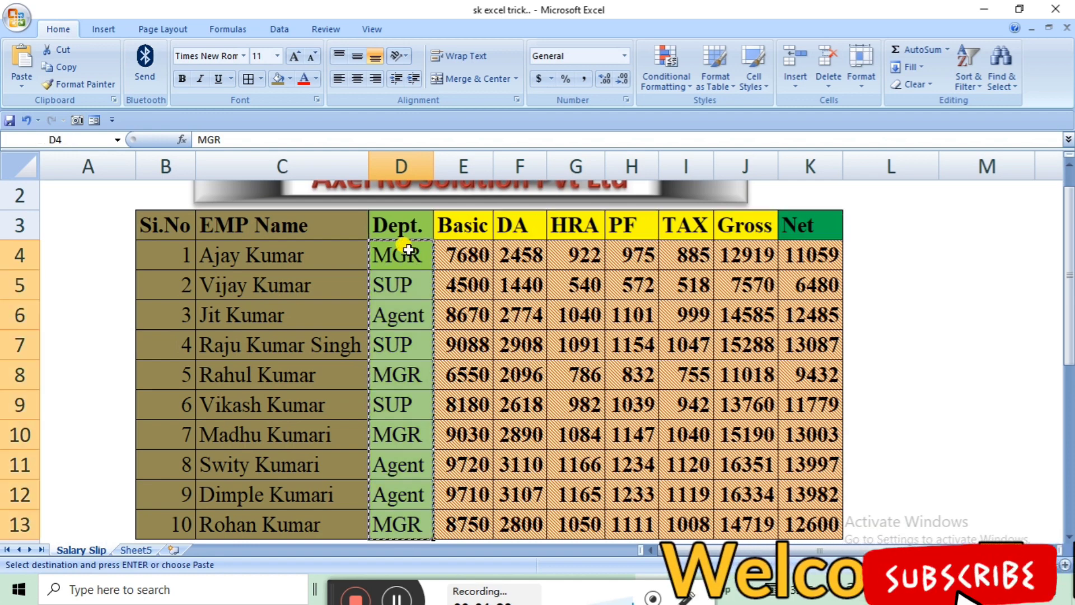
key(ctrl+c)
key(ctrl+Page_Down)
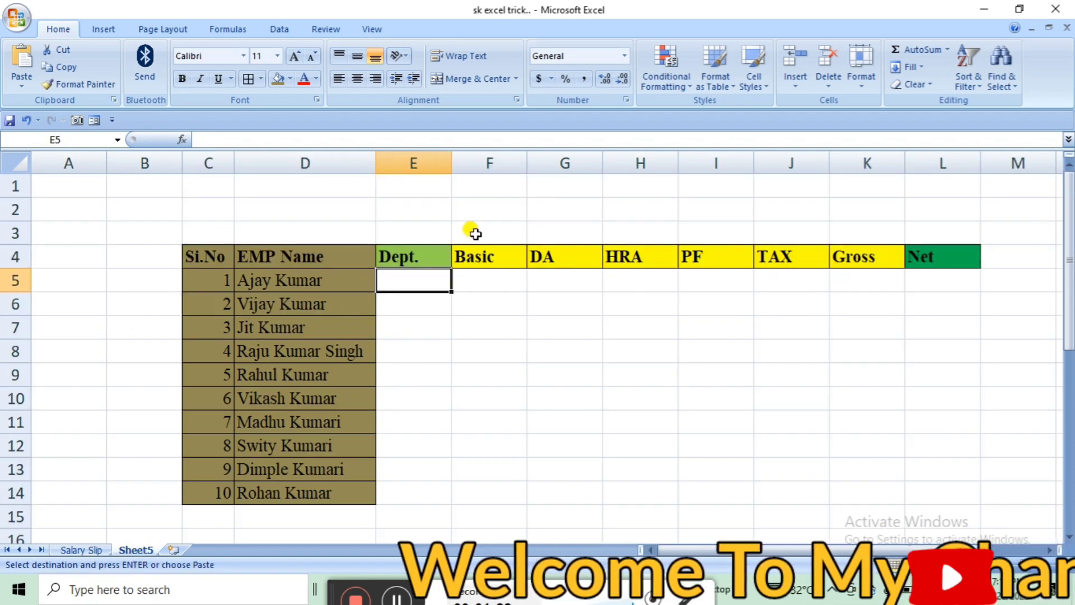
key(ctrl+v)
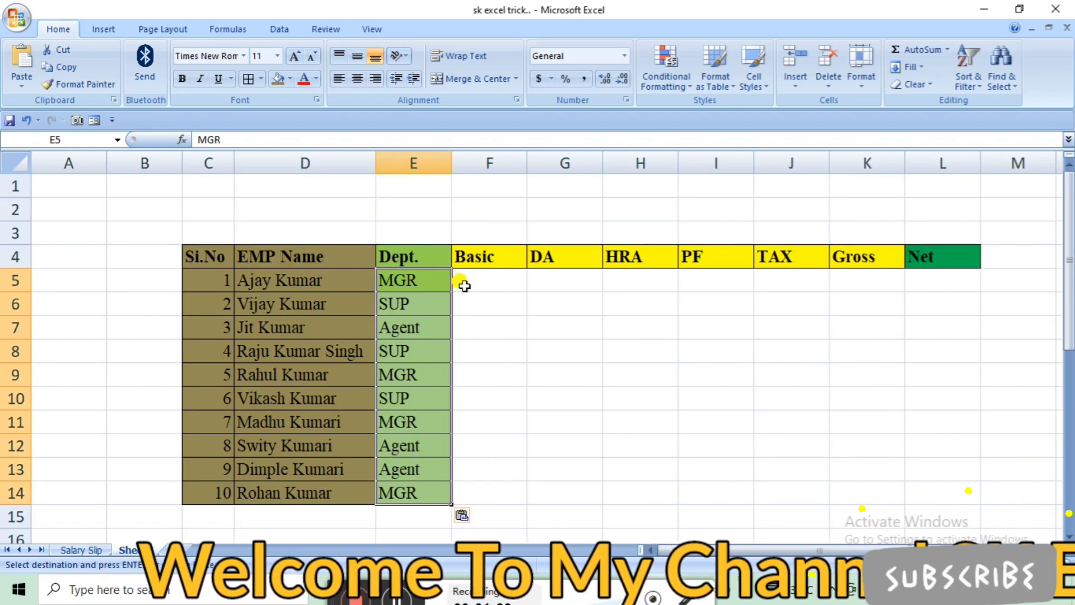
click(475, 284)
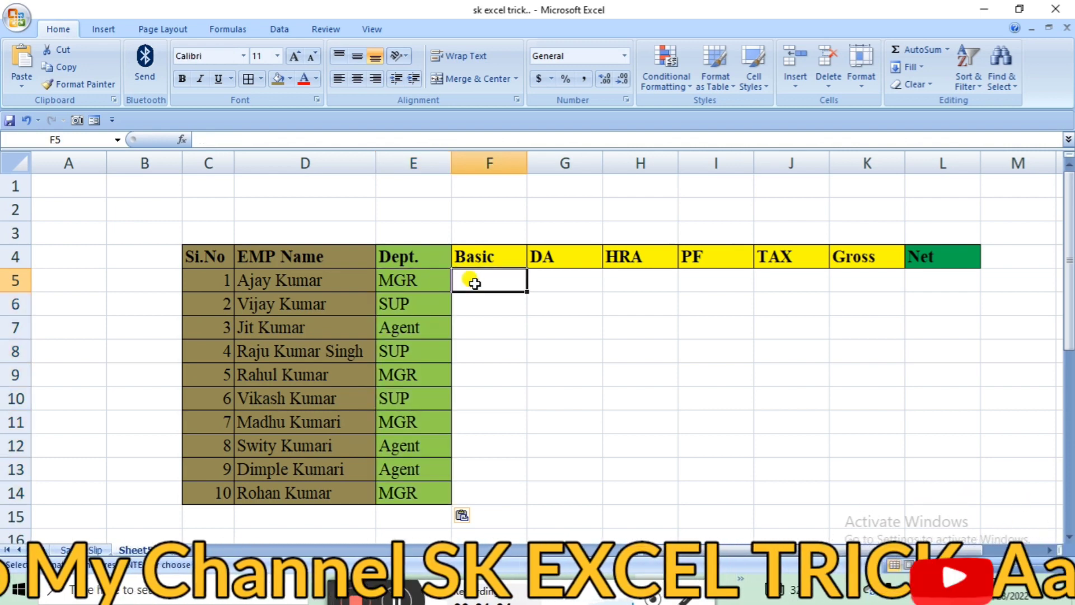
- Enter =RANDBETWEEN(4560,8900) in F5 for the first Basic salary
text(=ran)
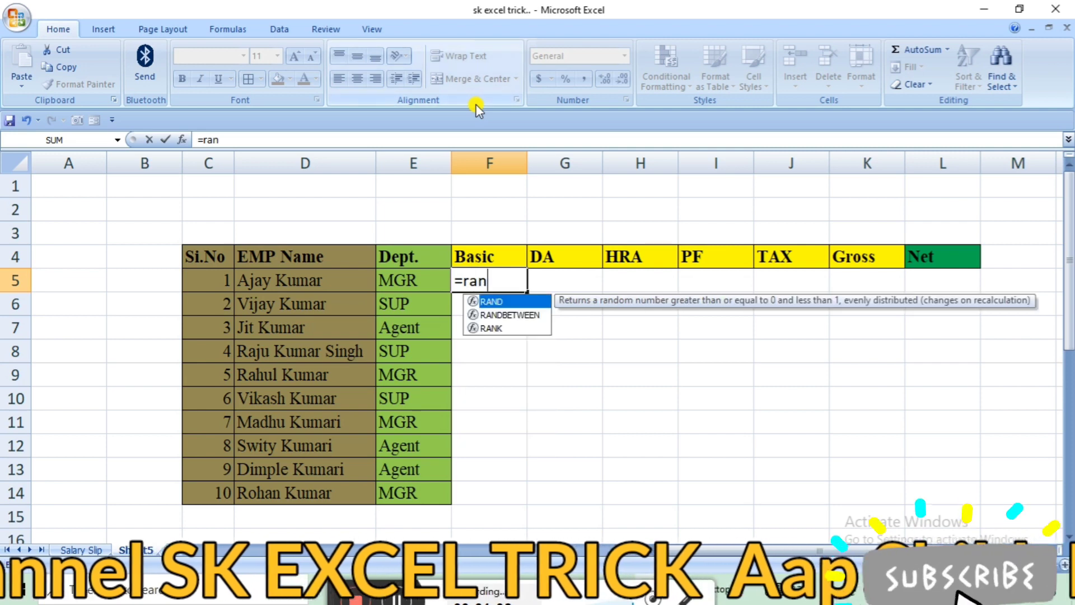
key(Tab)
key(BackSpace)
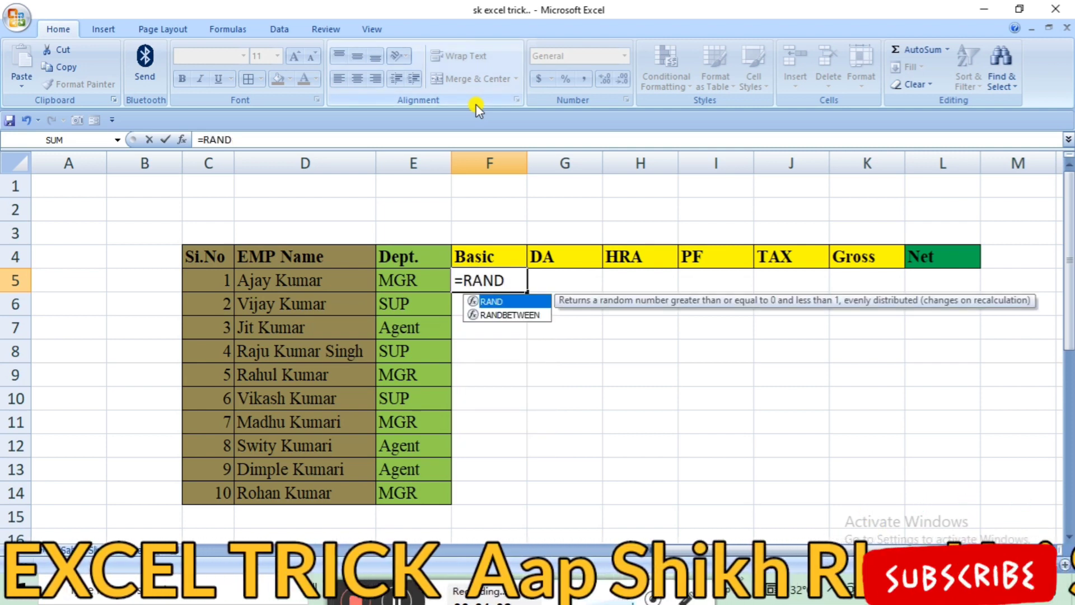
key(Down)
key(Tab)
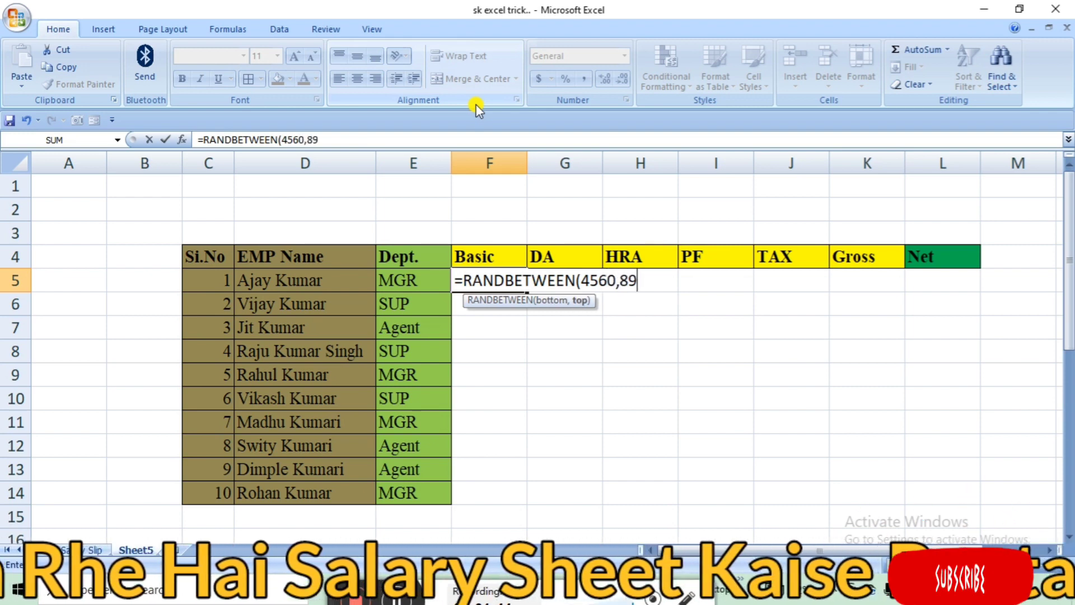
text(00)
key(Return)
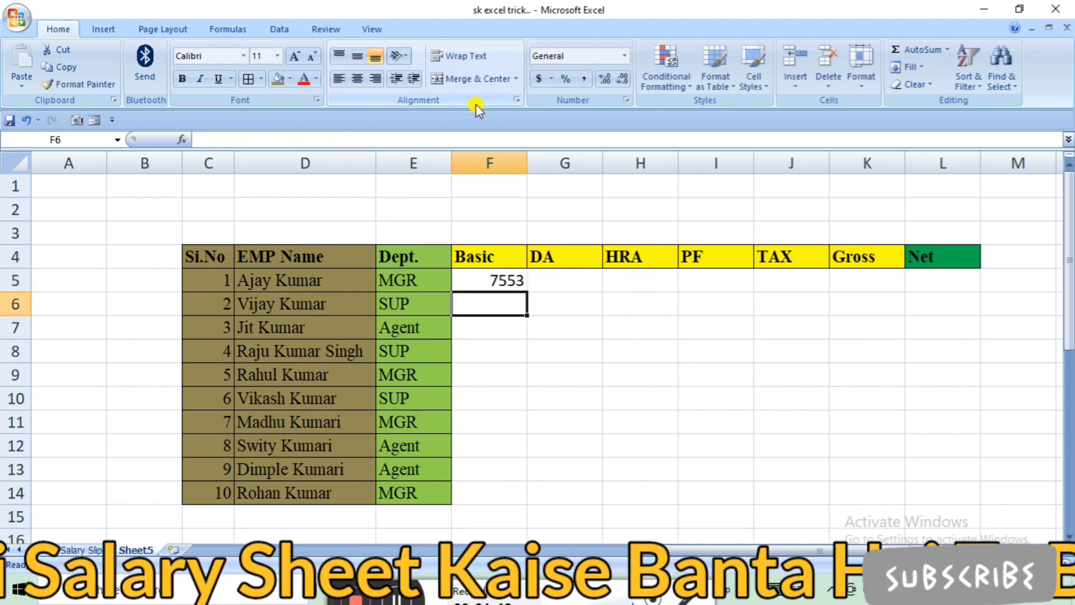
- Copy the RANDBETWEEN formula into every Basic cell F5:F14
key(Up)
key(ctrl+c)
key(Left)
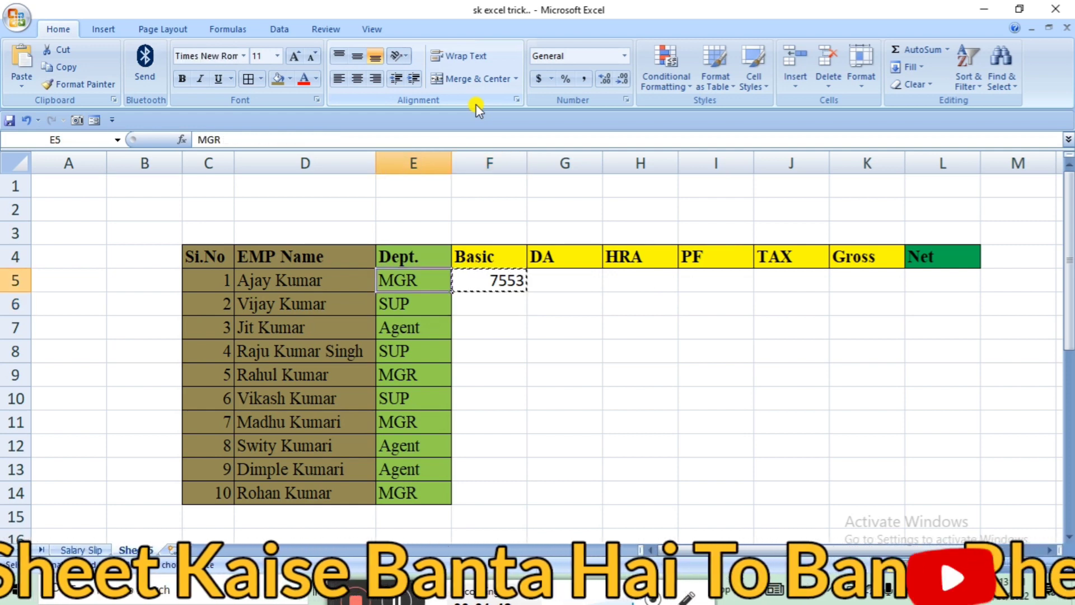
key(ctrl+Down)
key(Right)
key(ctrl+shift+Up)
key(ctrl+v)
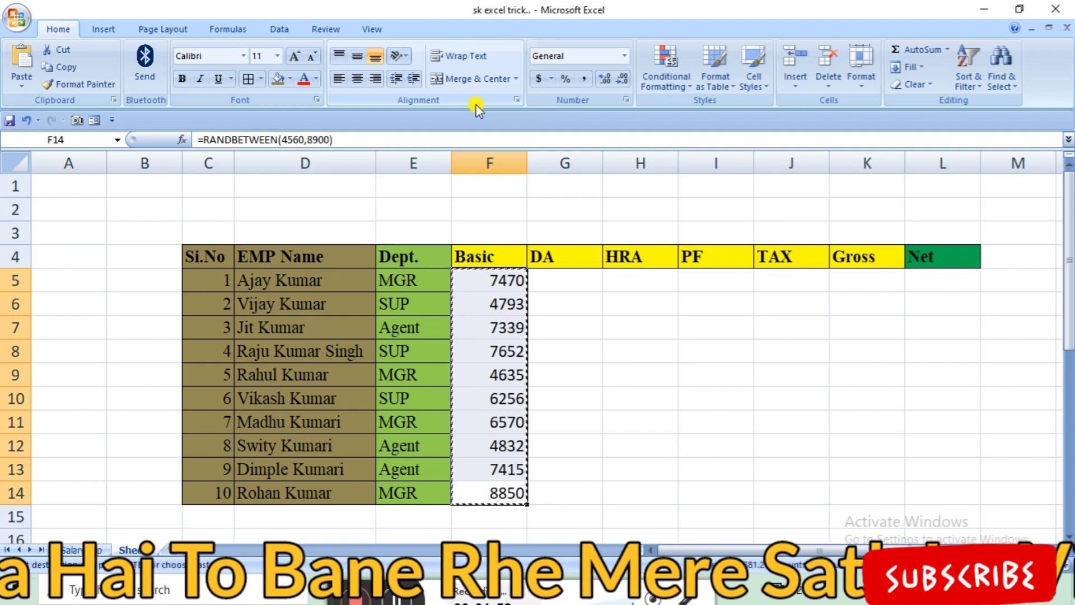
- Paste the Basic salaries in F5:F14 back as values only with Paste Special
scroll(477, 108, down, 5)
key(alt)
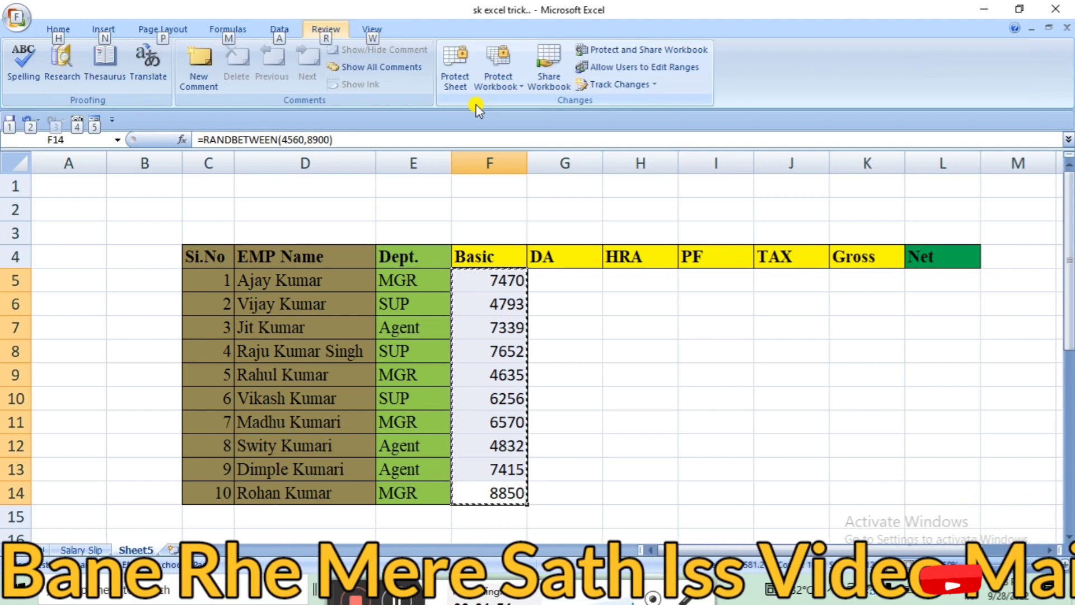
key(e)
key(s)
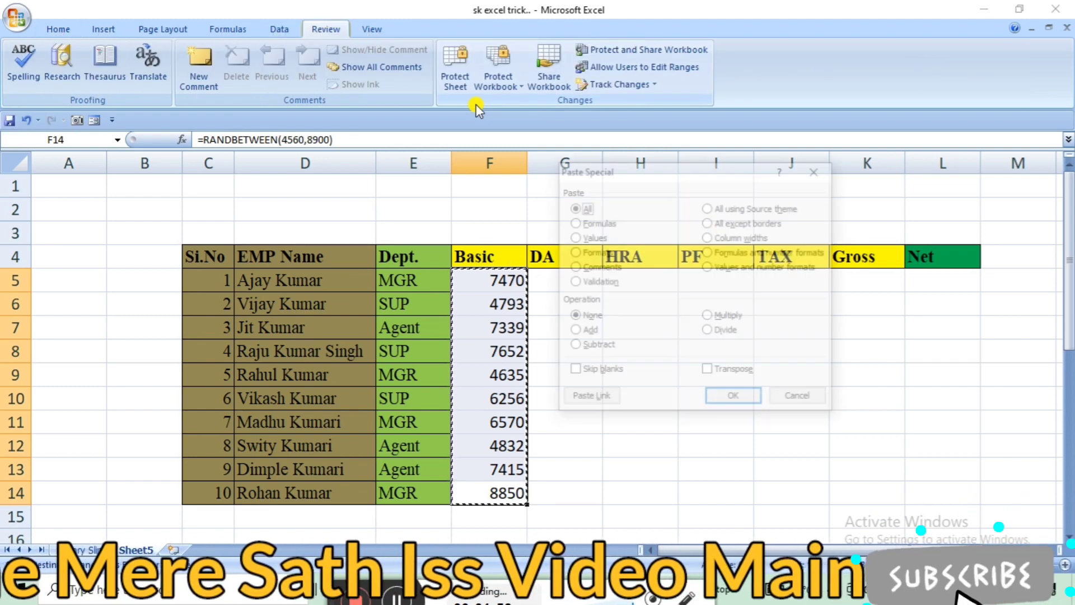
key(v)
key(Return)
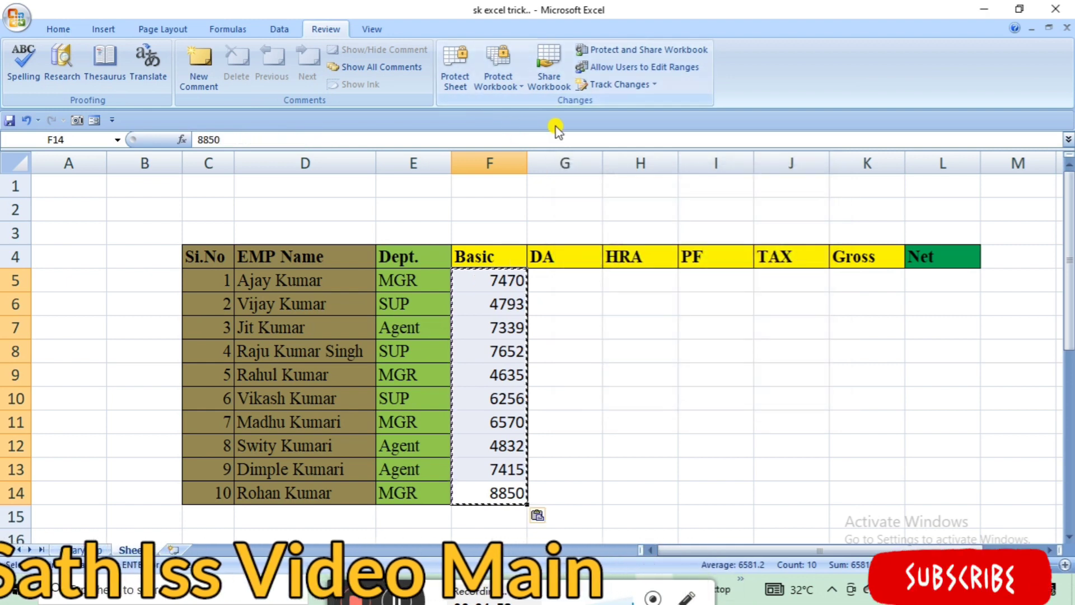
click(571, 284)
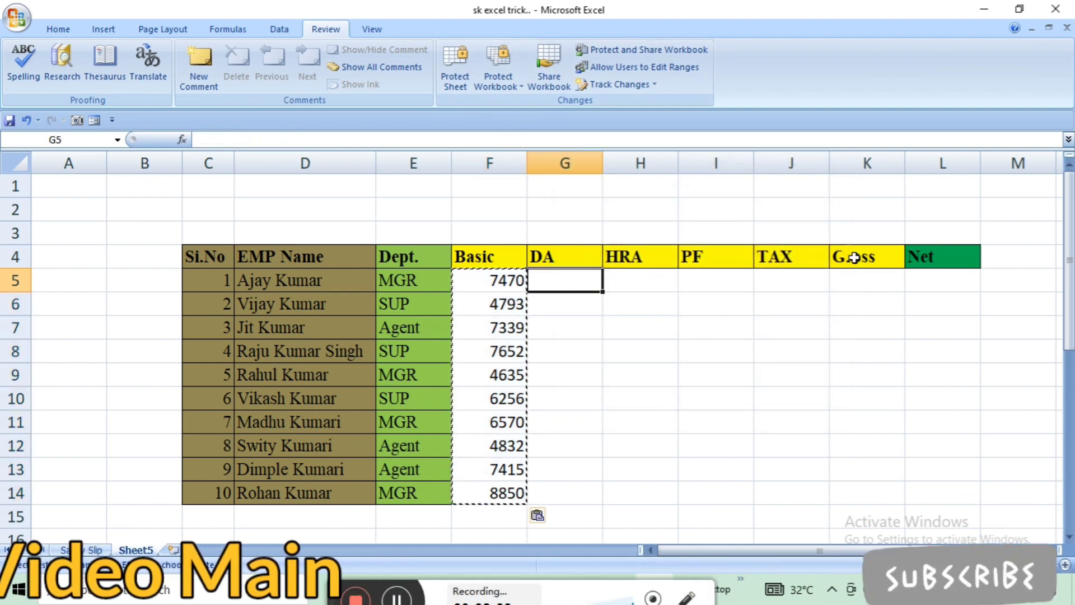
- Copy the six rate notes (DA 32%, HRA 12%, P.F 12.7%, Tax 8%) into C16:C21
drag(1071, 250, 1070, 392)
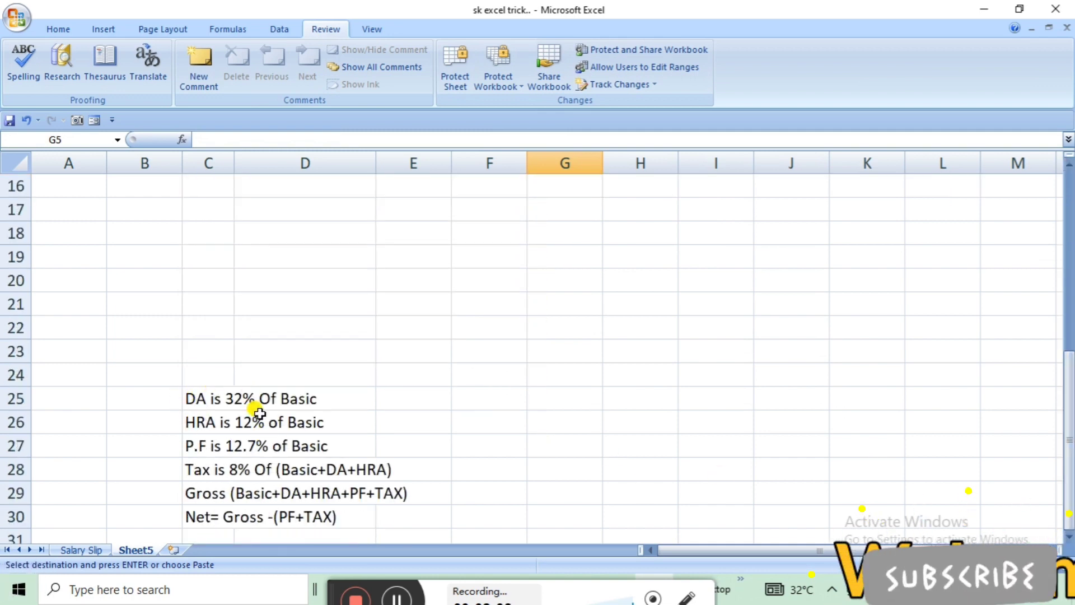
click(204, 404)
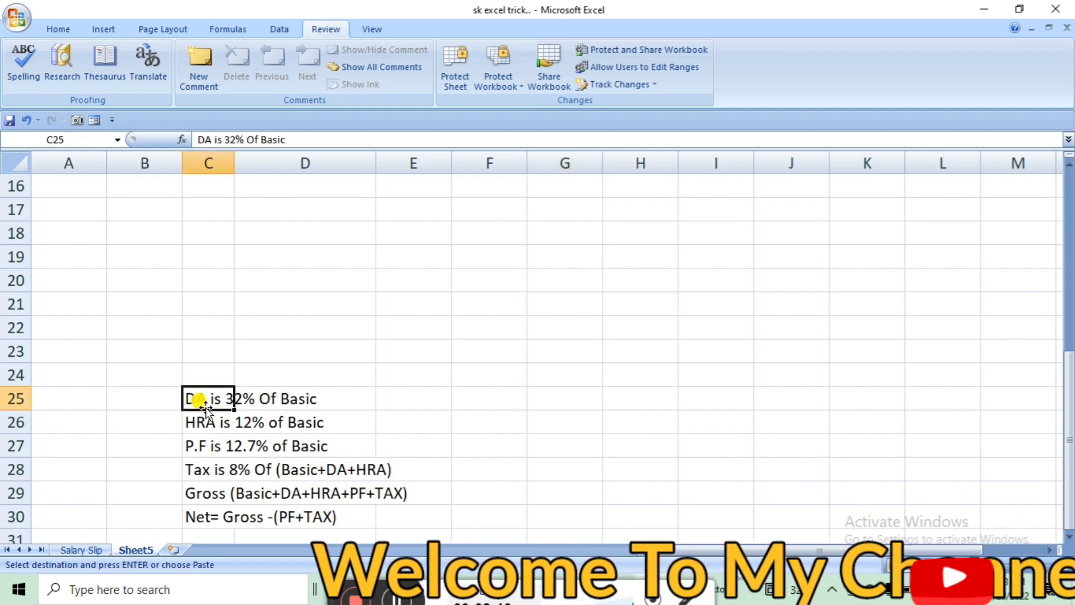
key(shift+Down)
key(shift+Down)
key(shift+Down)
key(shift+Down)
key(shift+Down)
key(ctrl+c)
key(Up)
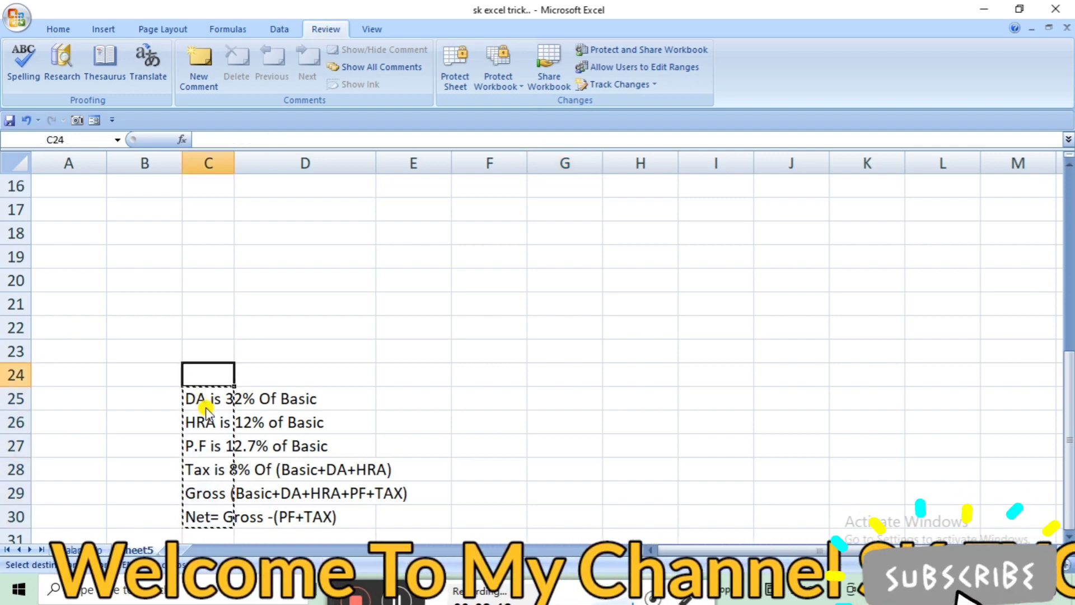
key(Up)
key(Up)
- Return to the first DA cell, G5
key(Up)
key(Up)
key(Up)
key(Up)
key(Up)
key(Up)
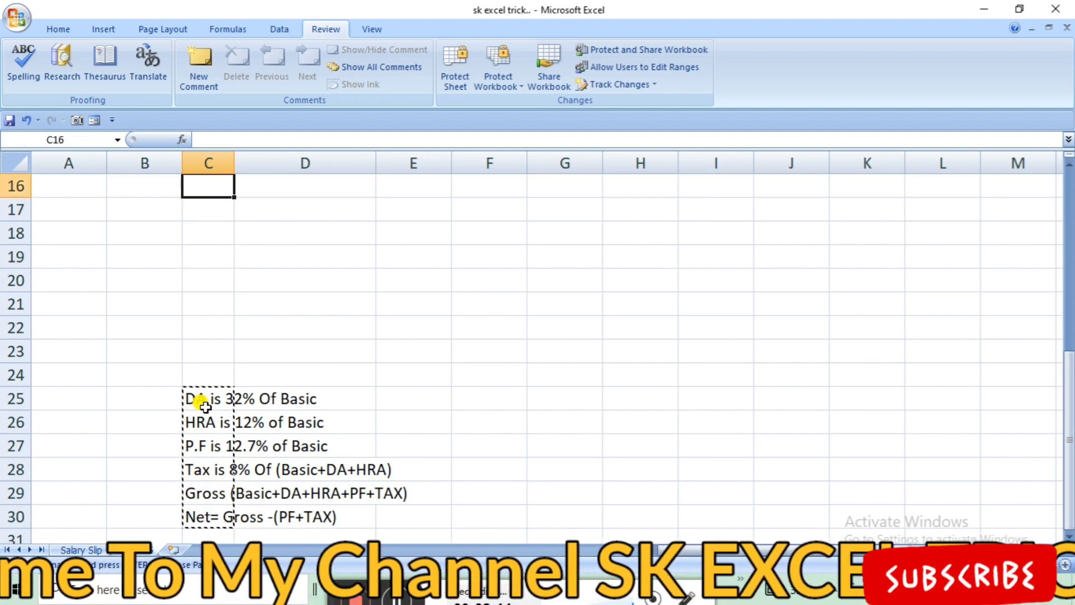
key(ctrl+v)
key(Up)
key(Up)
key(Up)
key(Up)
key(Up)
key(Up)
key(Up)
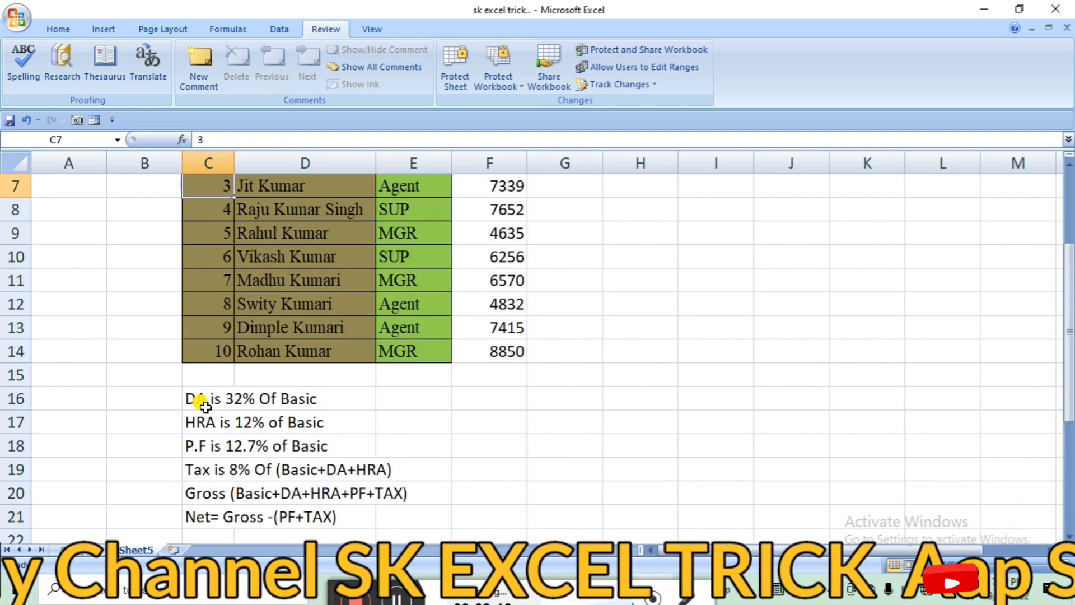
key(Up)
key(Up)
key(Up)
key(Up)
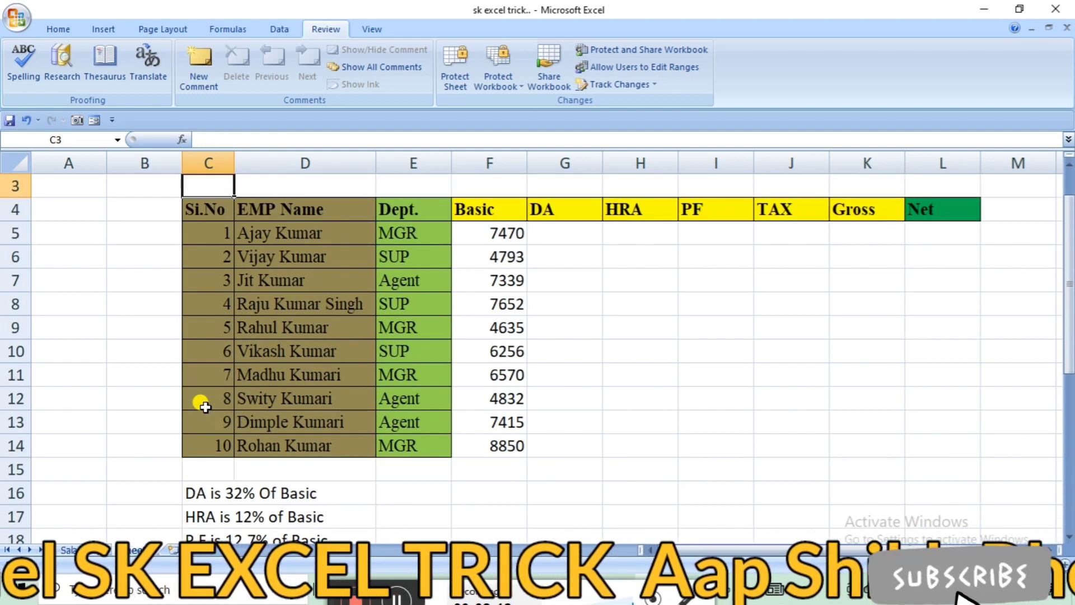
key(Down)
key(Up)
key(Up)
key(Right)
key(Right)
key(Right)
key(Right)
key(Down)
key(Down)
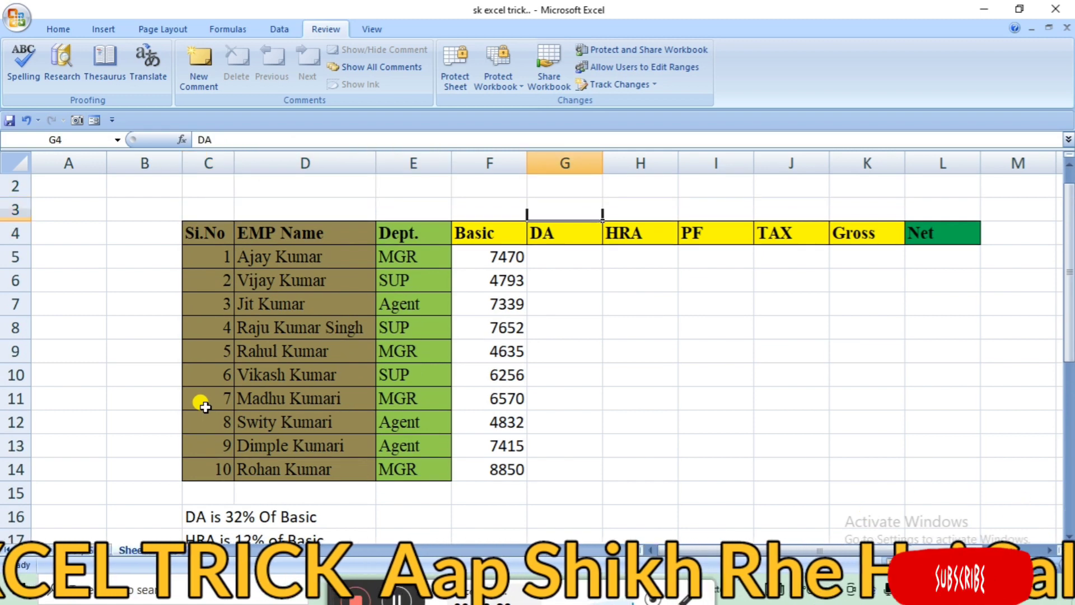
key(Down)
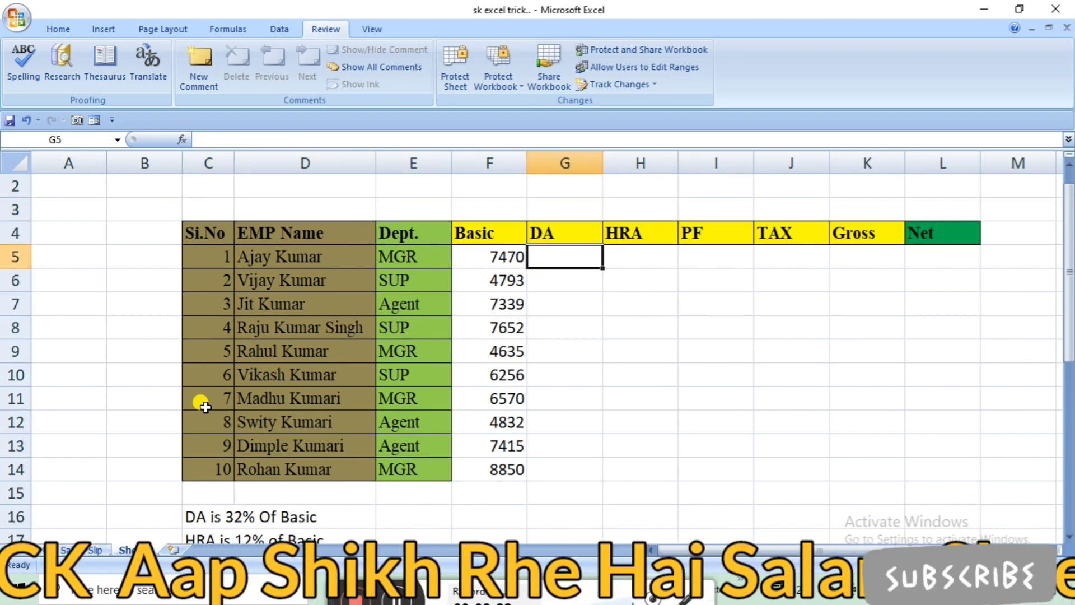
- Enter =F5*32% in G5, giving the first employee's DA of 2390.4
text(=)
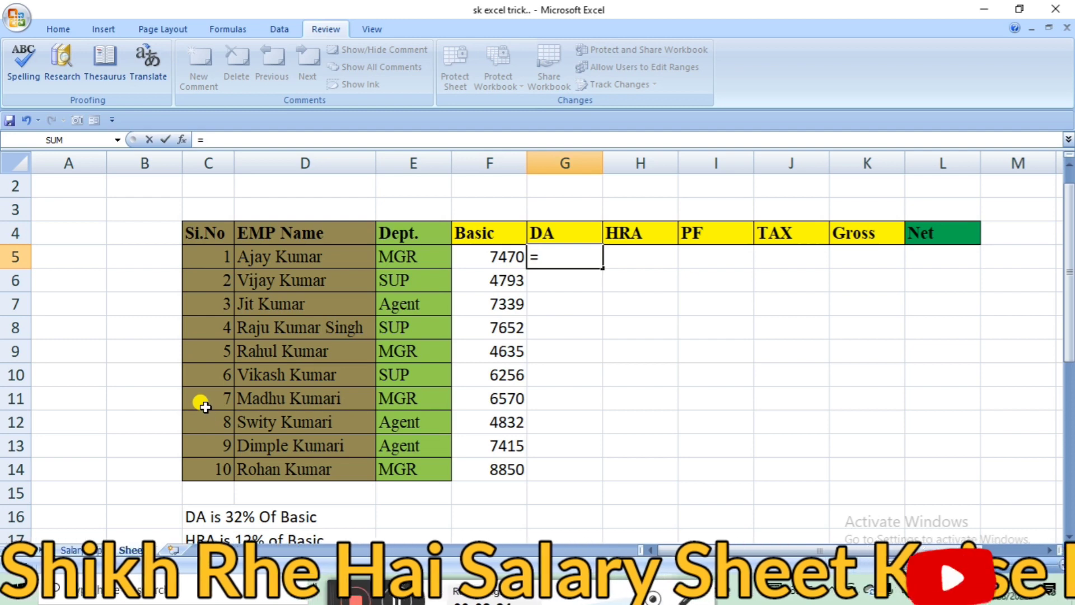
key(Left)
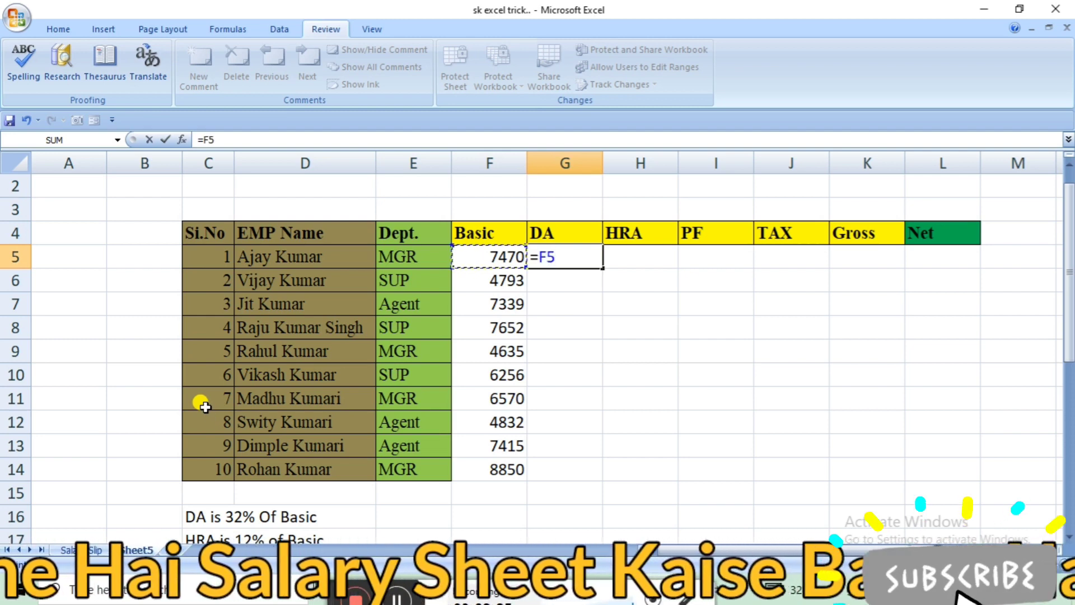
text(*3)
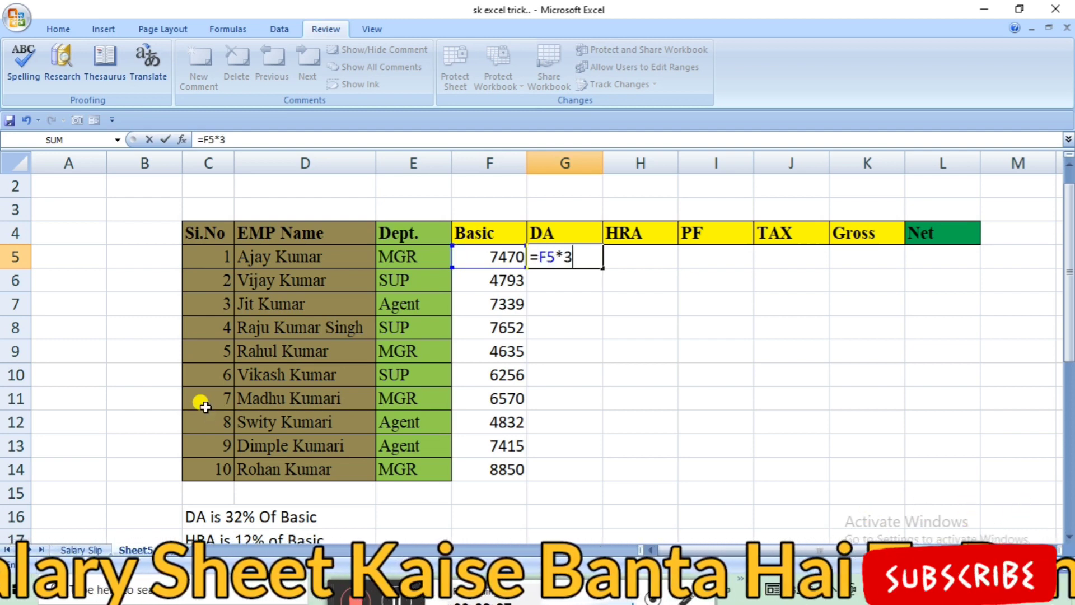
text(2%)
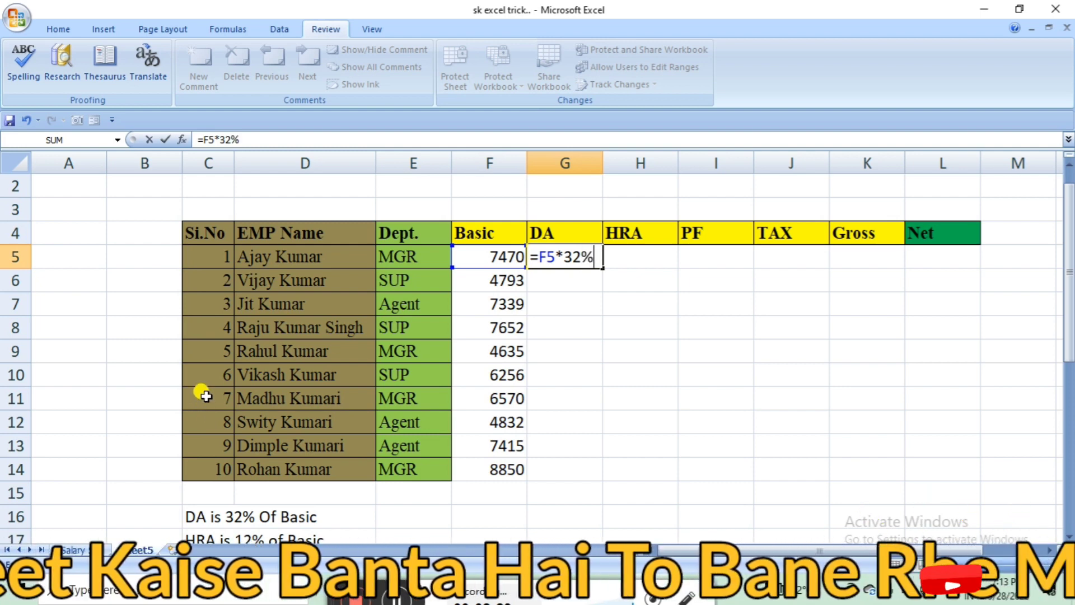
key(Return)
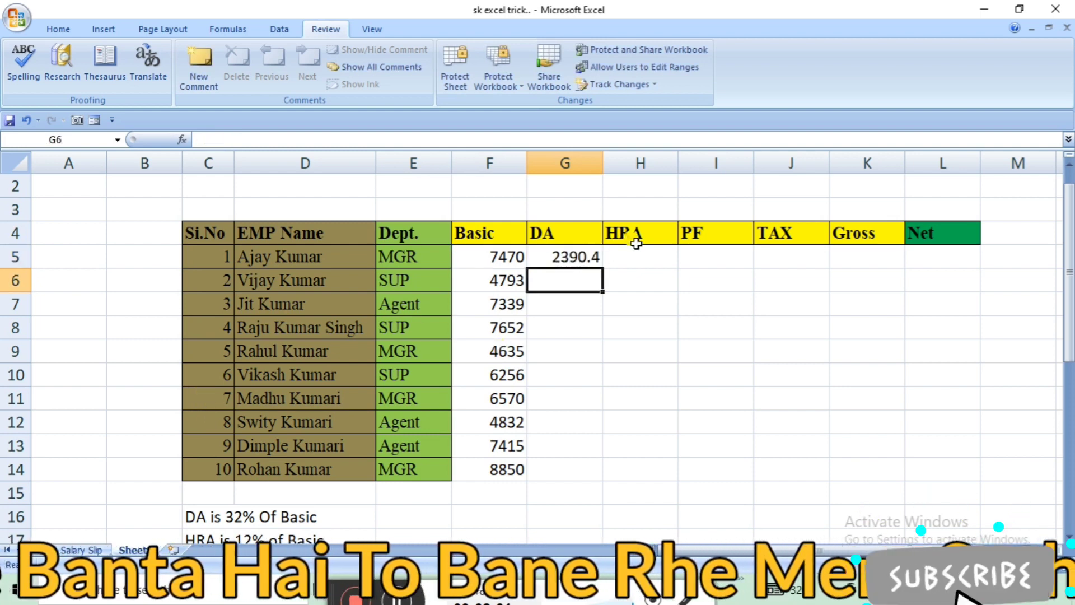
- Enter the first employee's HRA in H5 as 12% of Basic, showing 896.4
click(630, 258)
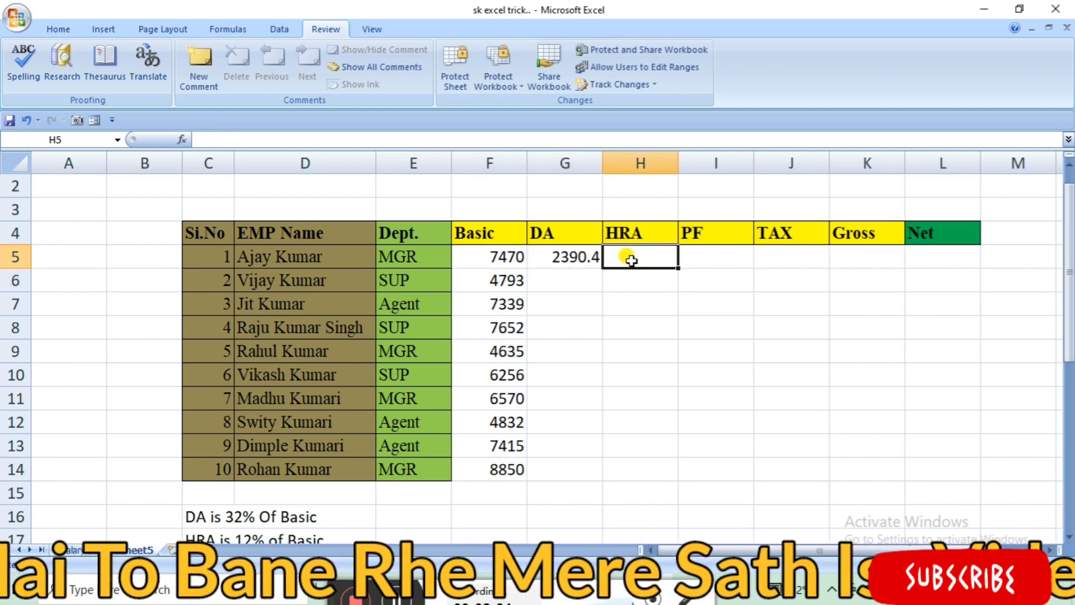
text(=)
key(Left)
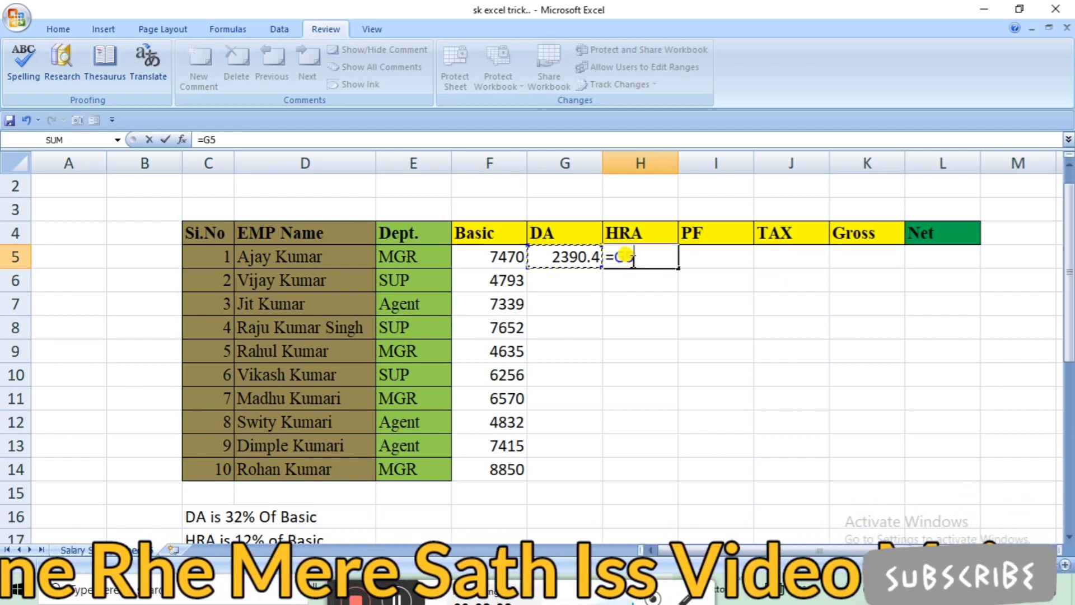
key(Left)
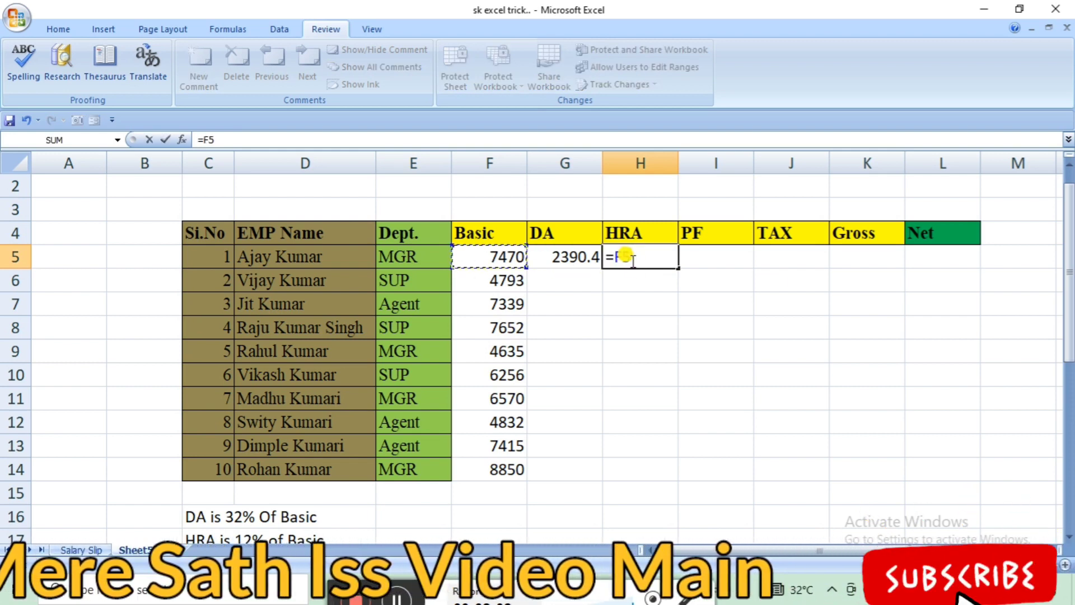
text(*)
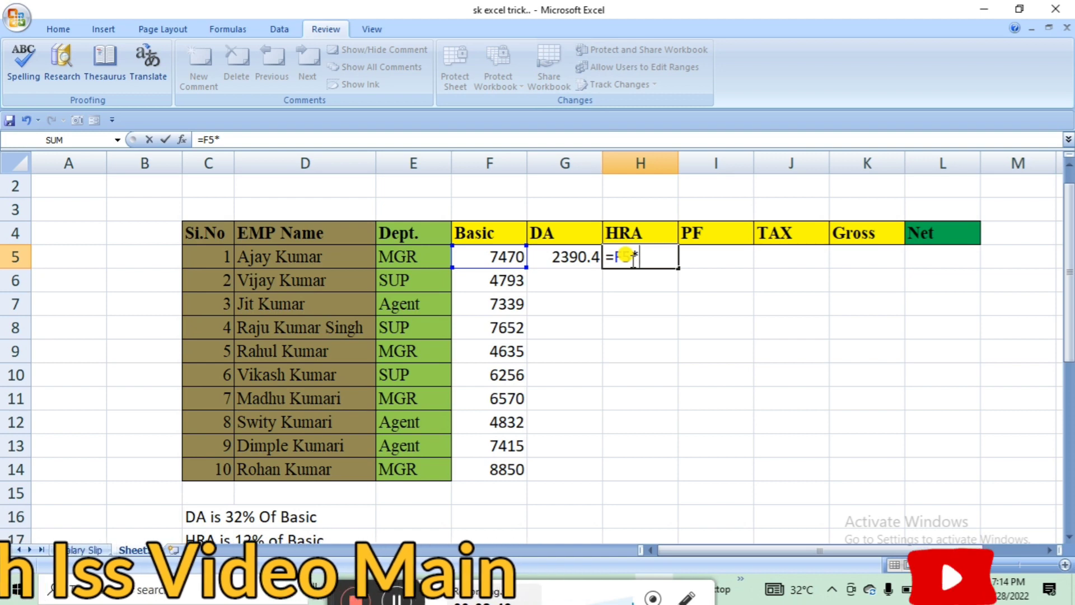
text(12)
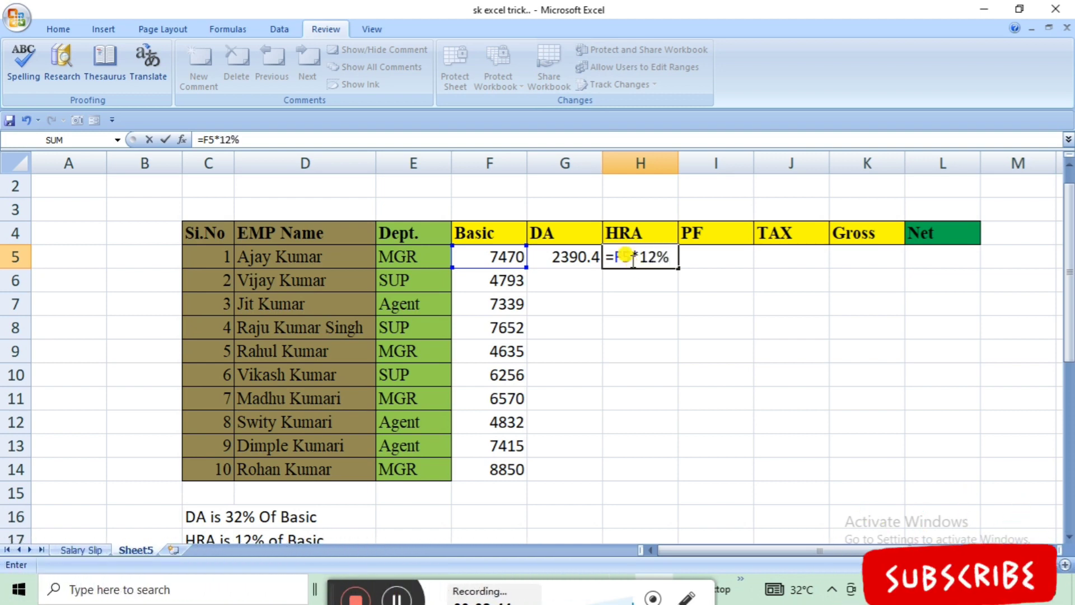
key(Return)
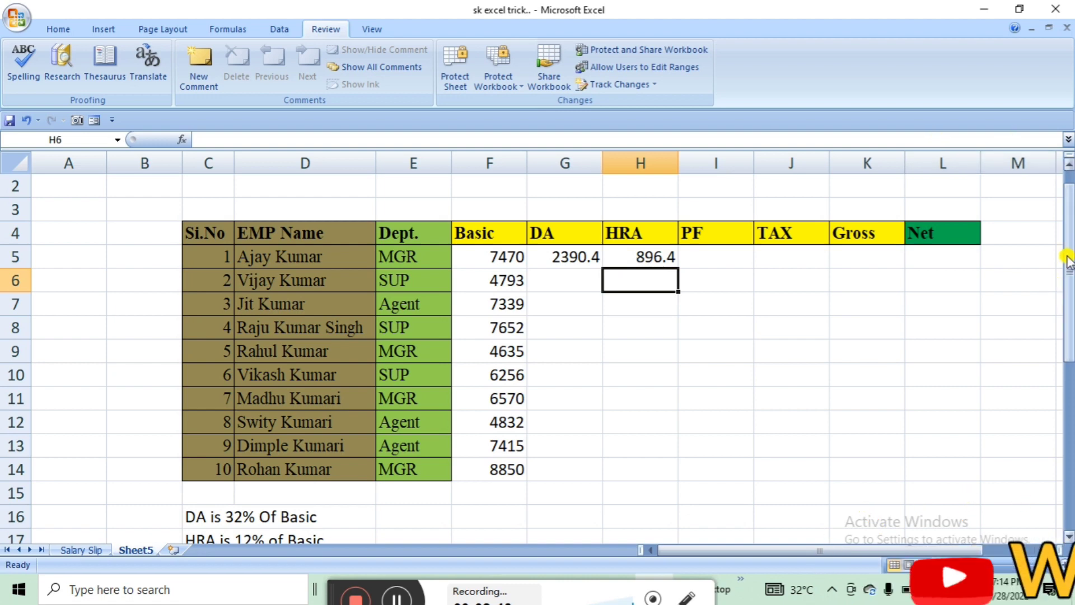
drag(1067, 259, 1067, 280)
- Enter the first employee's PF in I5 as 12.7% of Basic, showing 948.69
click(730, 210)
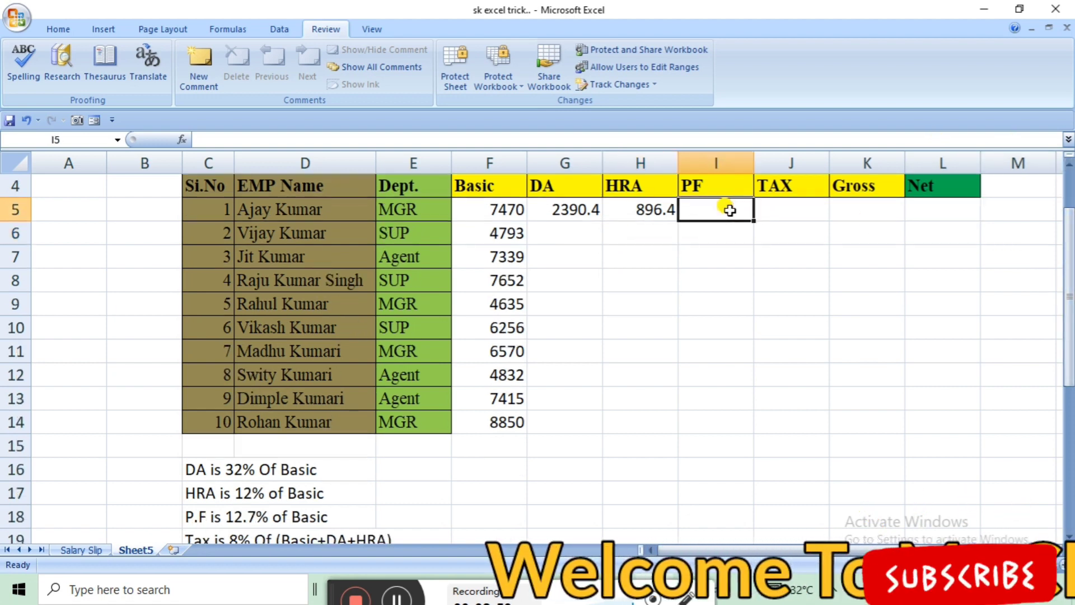
text(=)
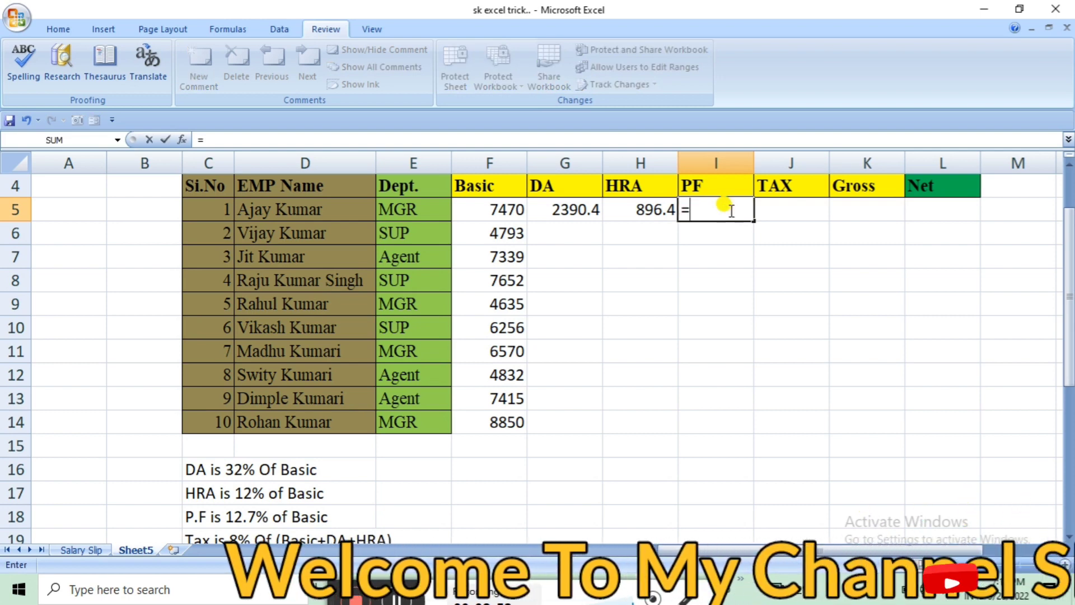
key(Left)
key(Left)
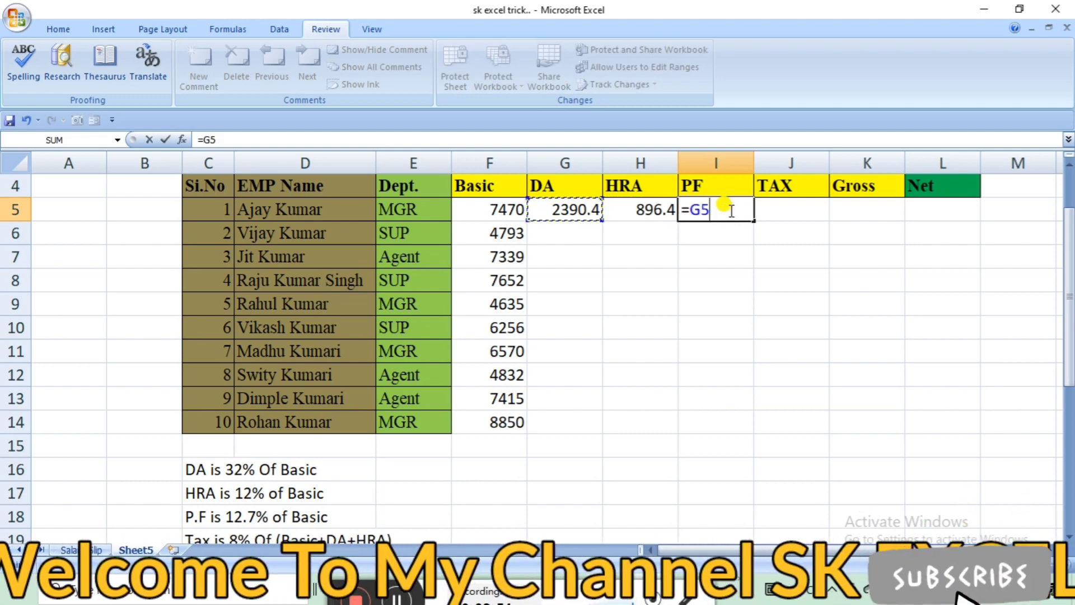
key(Left)
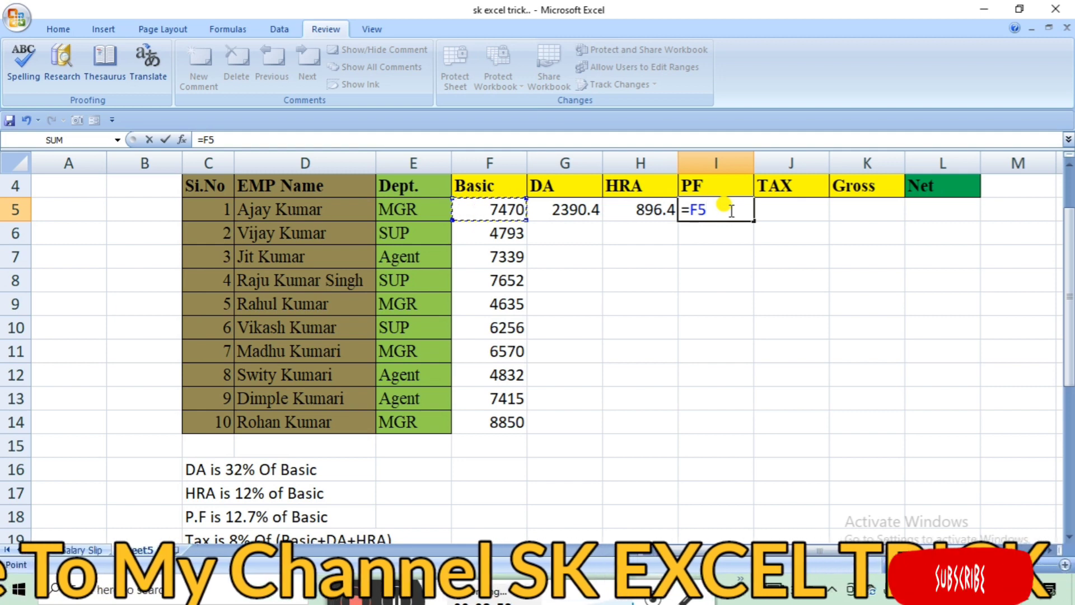
text(*12.7)
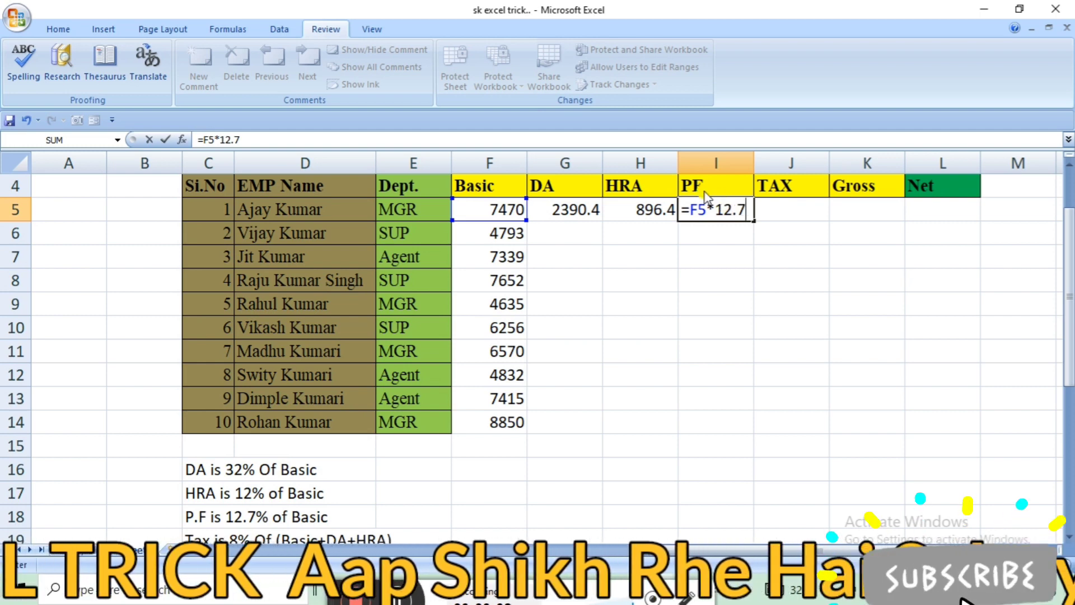
text(%)
key(Return)
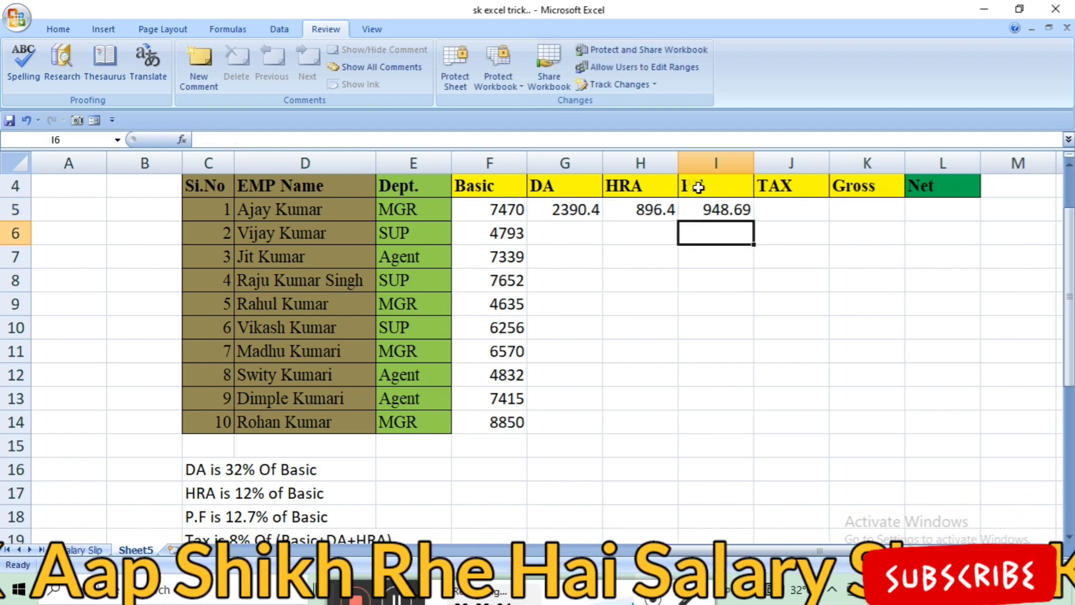
key(Up)
key(Right)
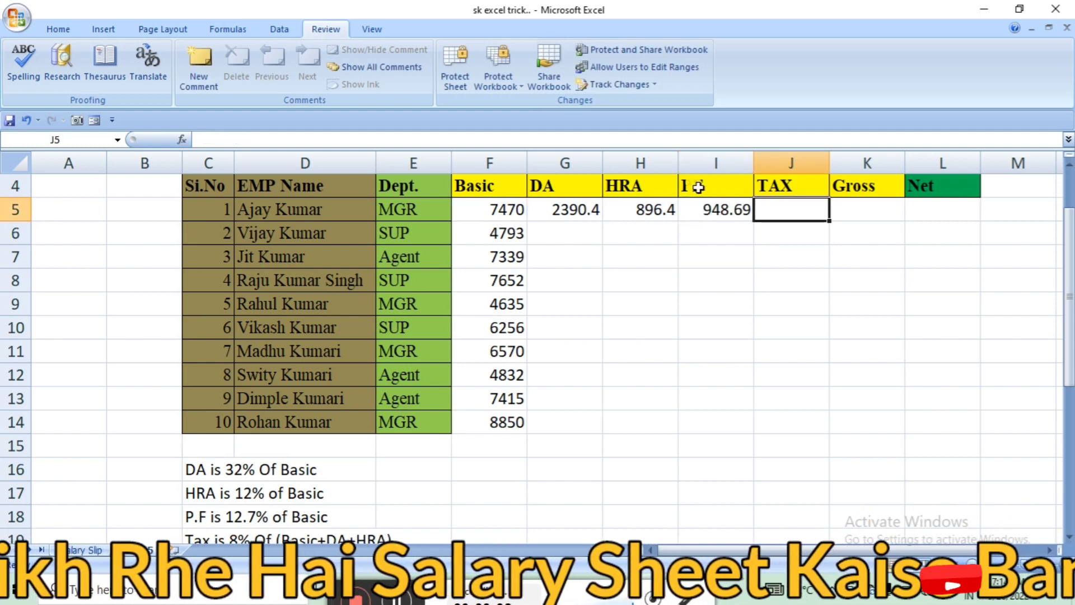
- Enter =SUM(F5:H5)*8% in J5, giving the first TAX of 860.544
text(=)
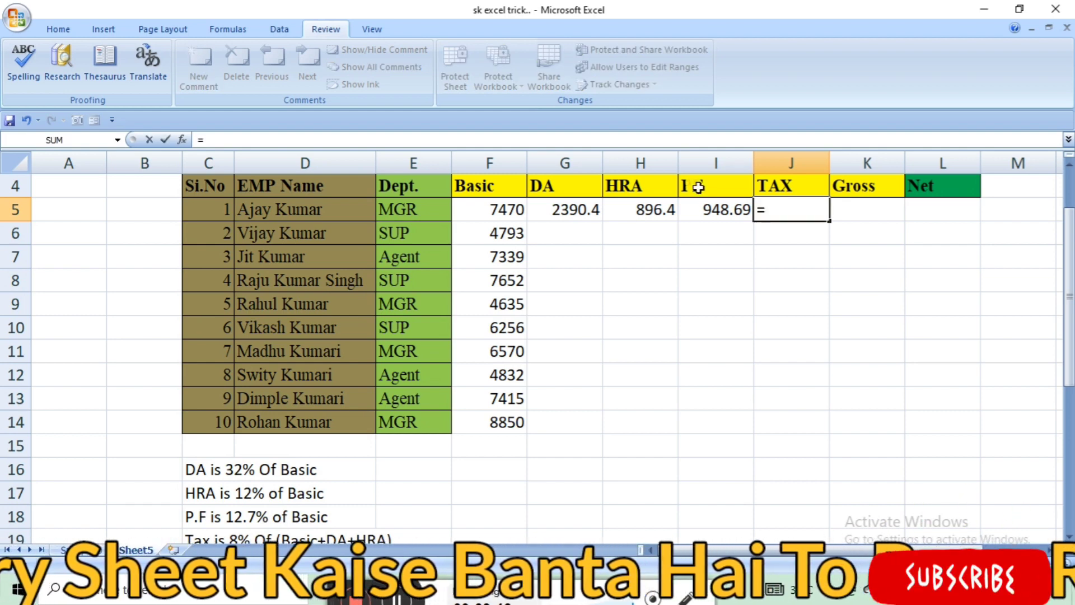
text(sum)
key(Tab)
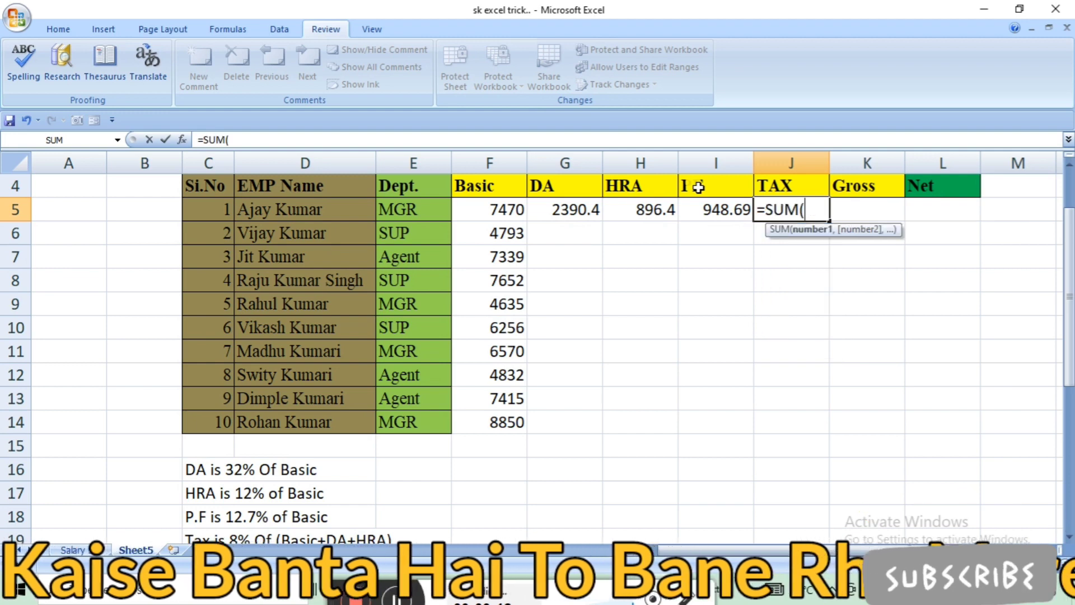
drag(500, 212, 617, 210)
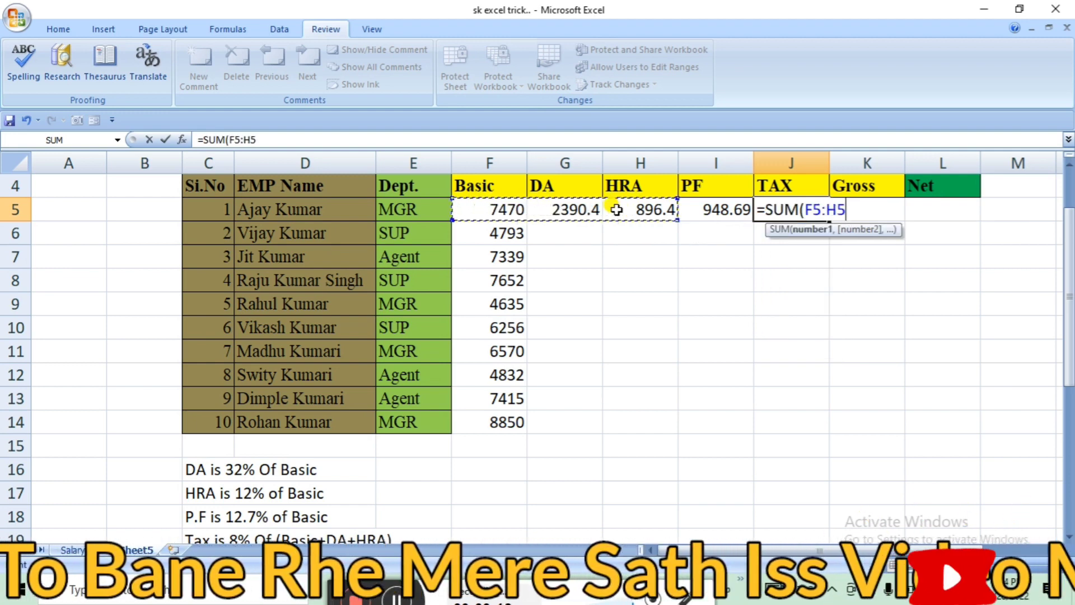
text()*)
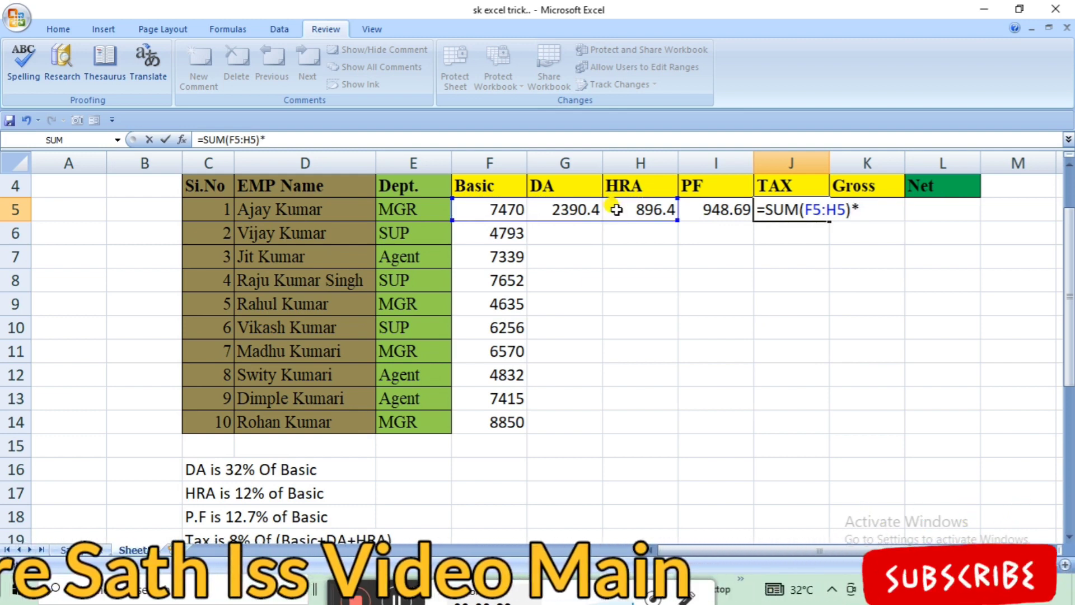
text(8%)
key(Return)
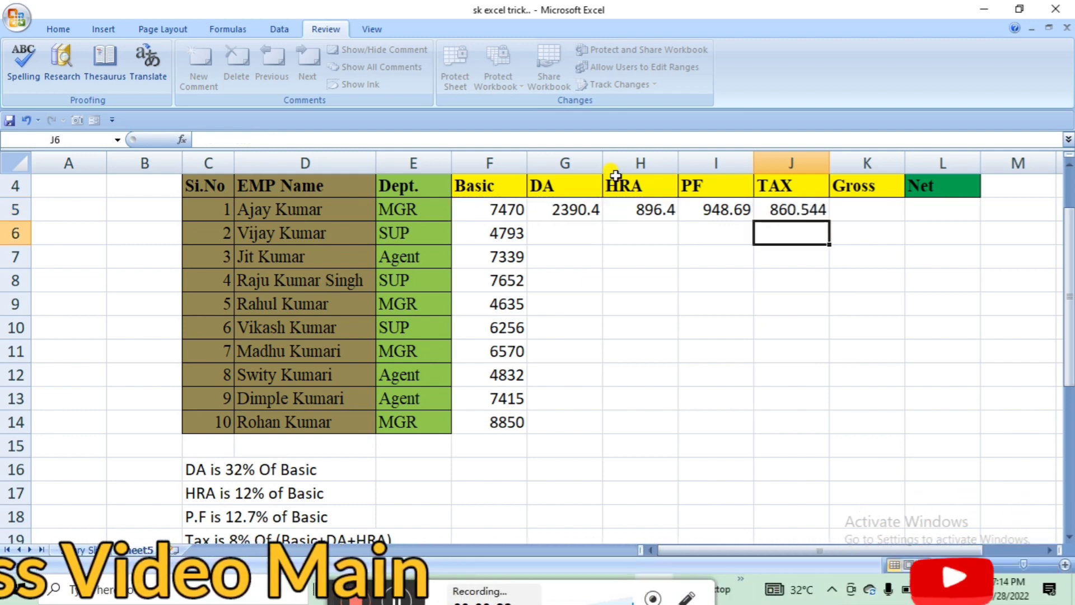
drag(1068, 274, 1068, 293)
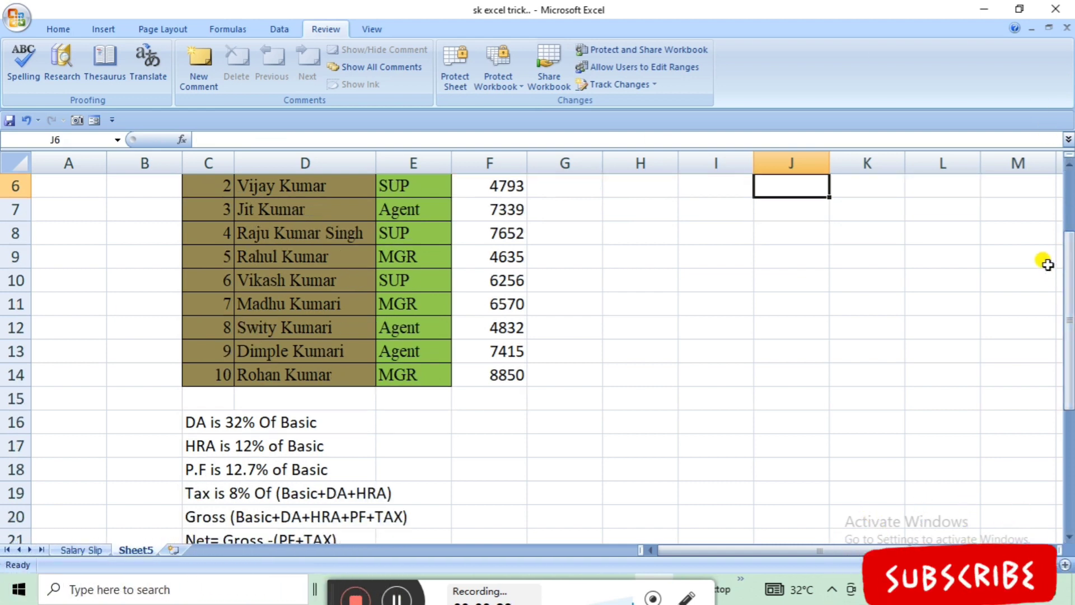
drag(1064, 271, 1068, 255)
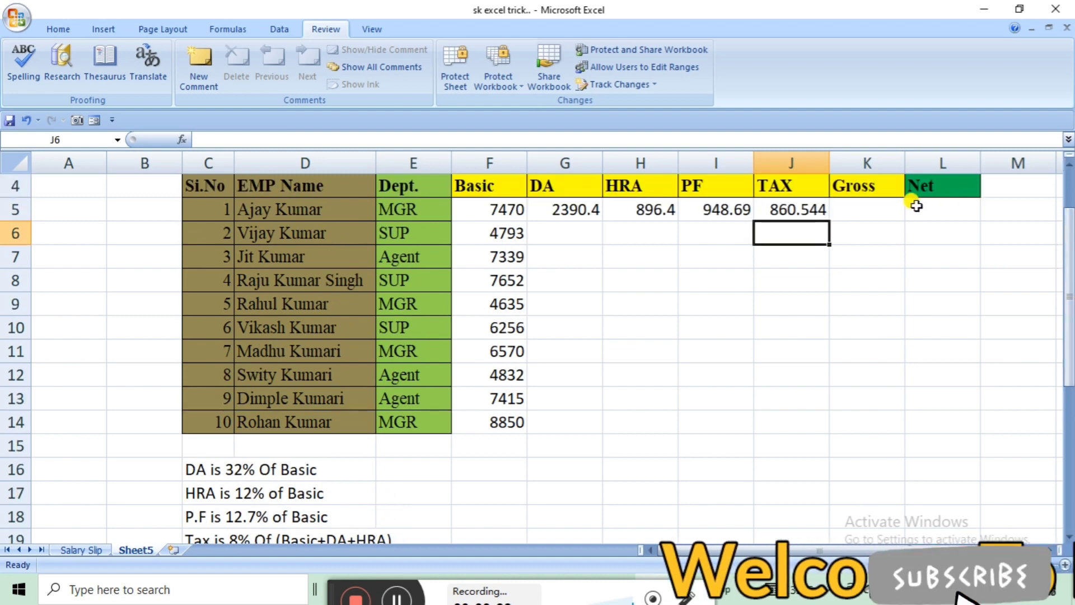
- Enter =SUM(F5:J5) in K5, giving the first Gross of 12566.03
click(884, 208)
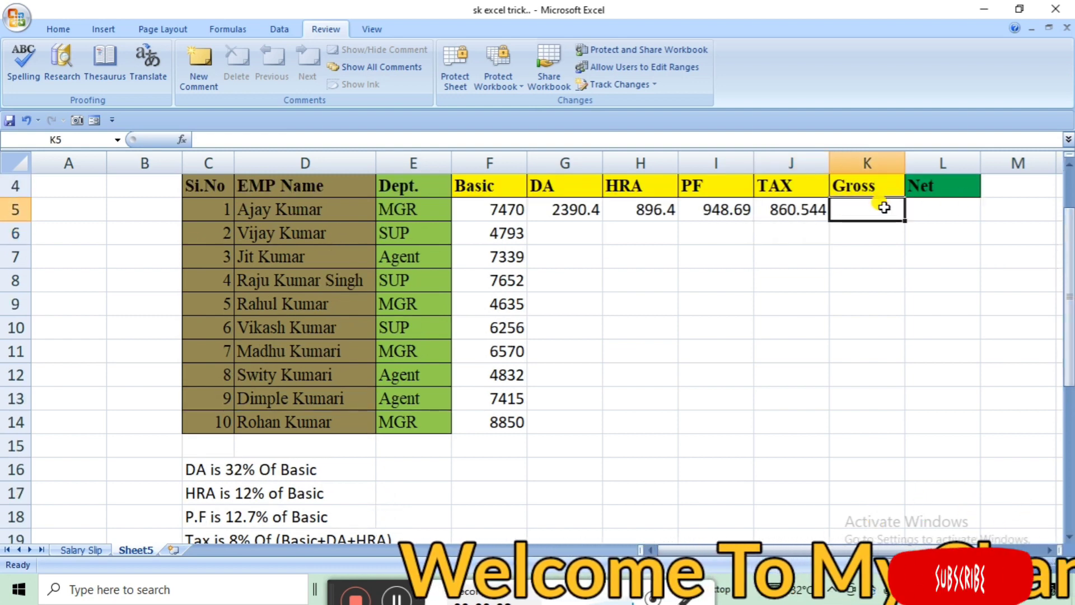
drag(1068, 235, 1069, 253)
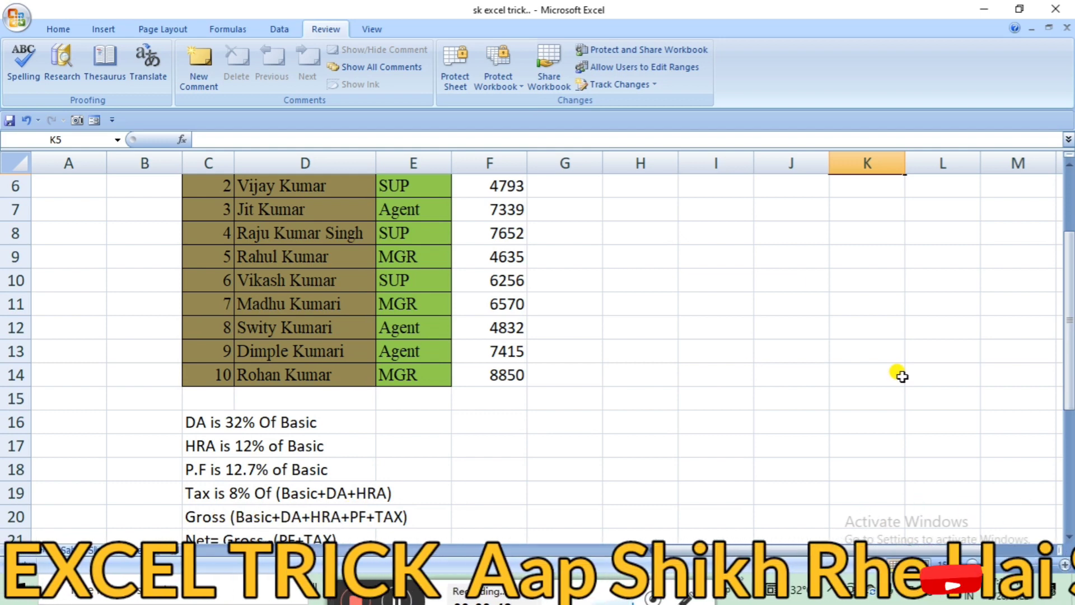
drag(1069, 292, 1066, 255)
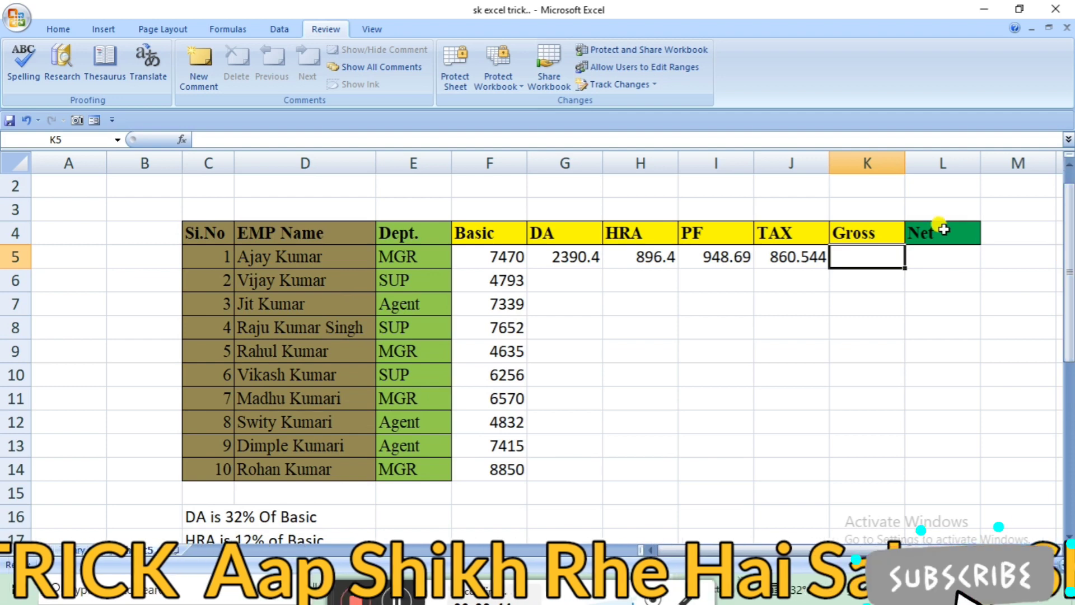
text(=su)
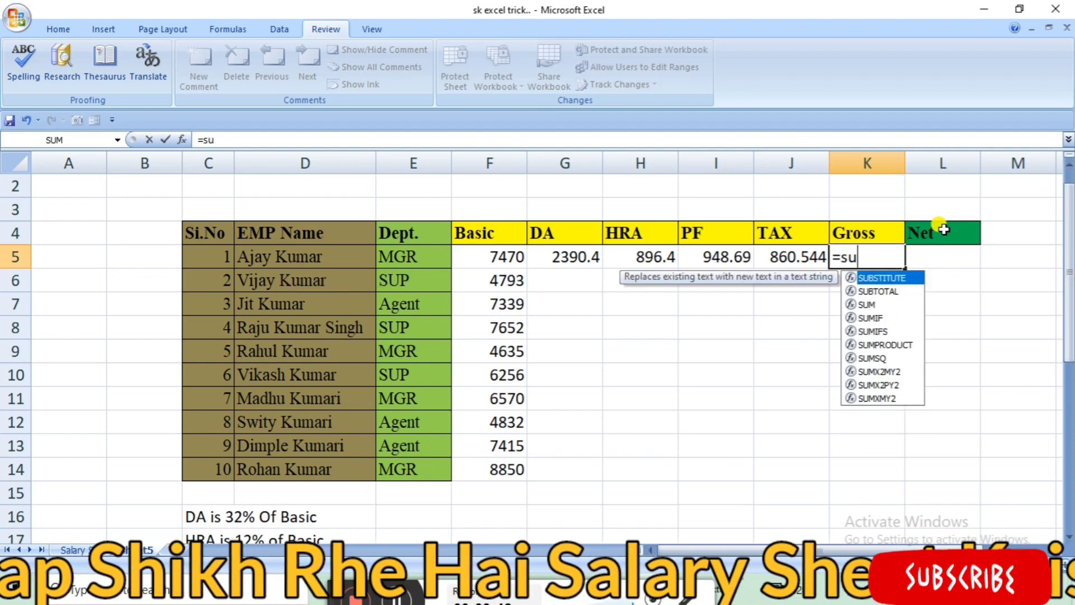
text(m)
key(Tab)
key(Left)
key(shift+Left)
key(shift+Left)
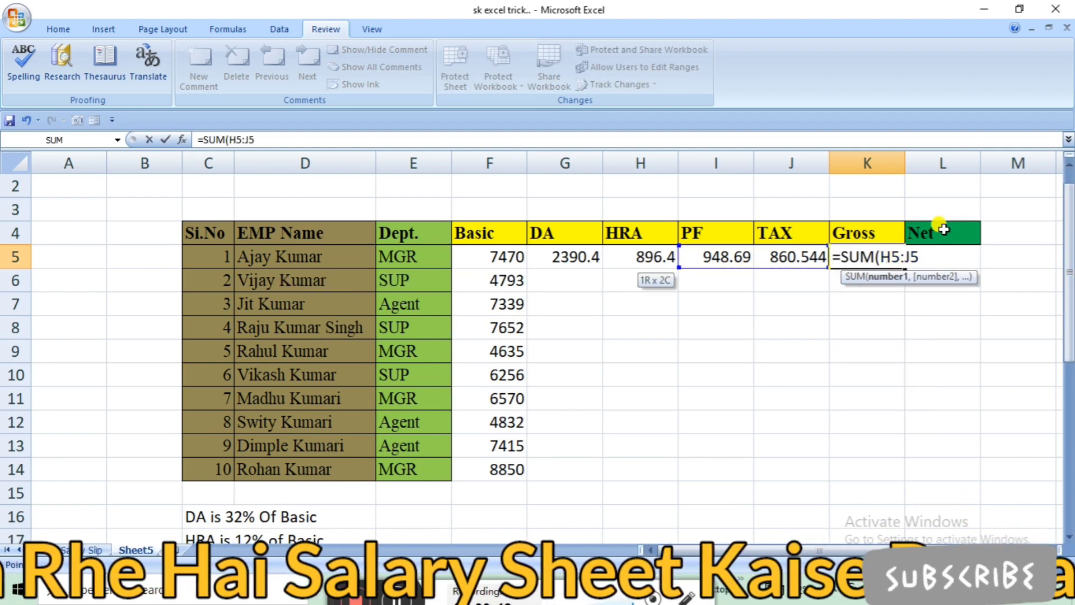
key(shift+Left)
key(shift+Left)
key(Return)
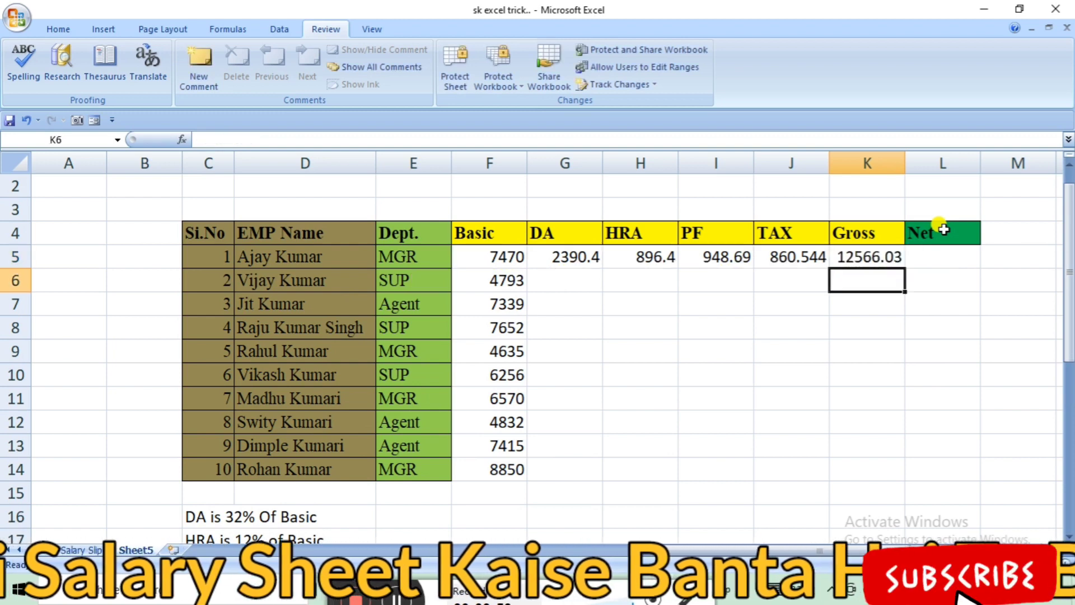
drag(1070, 266, 1069, 314)
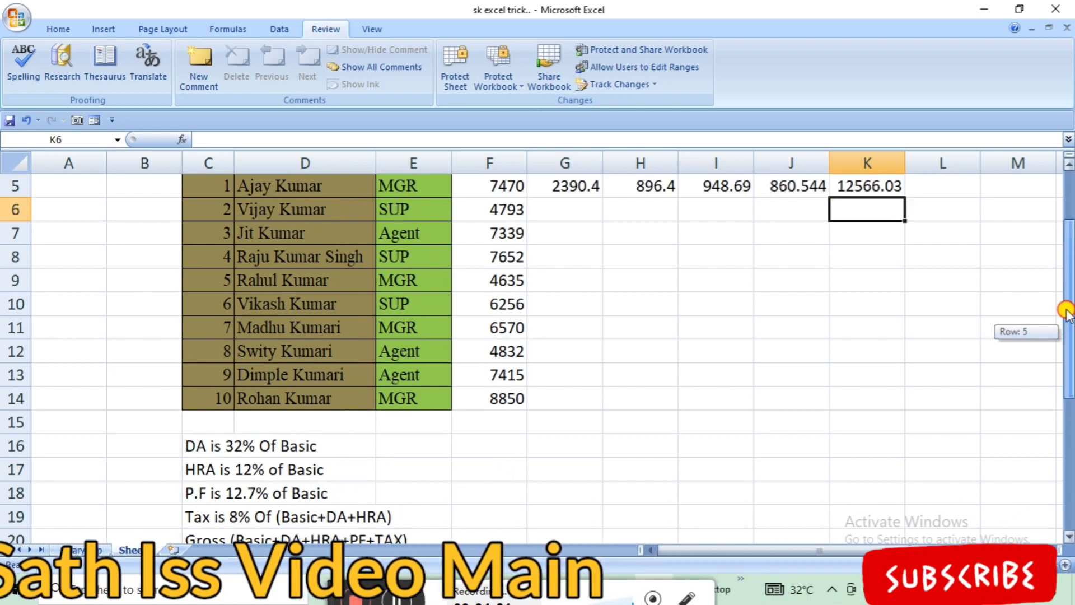
drag(1067, 336, 1064, 271)
- Enter =K5-(I5+J5) in L5, giving the first employee's Net of 10756.8
click(922, 263)
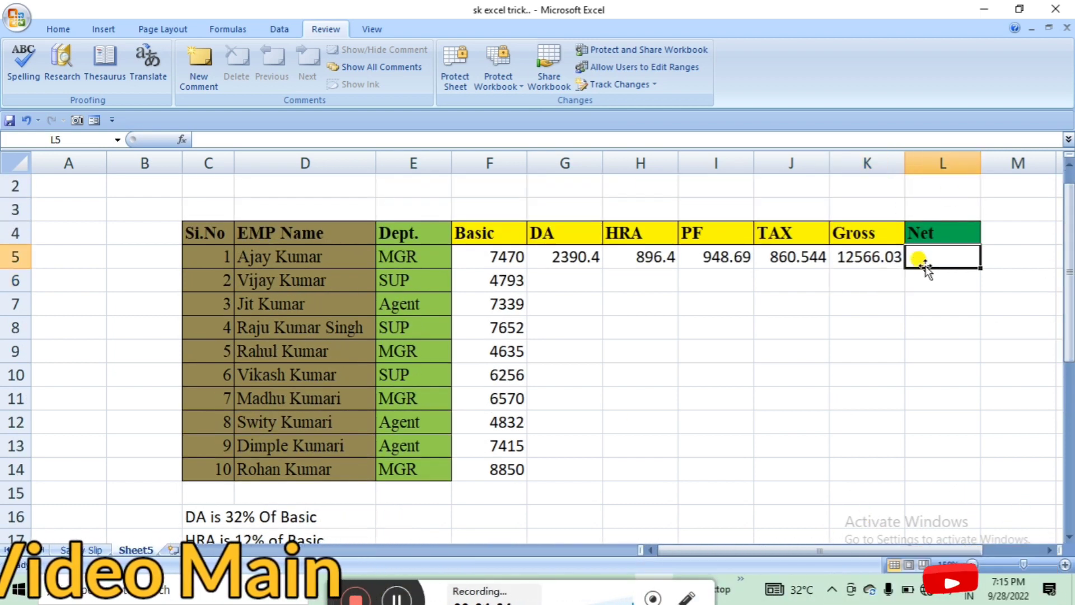
text(=)
key(Left)
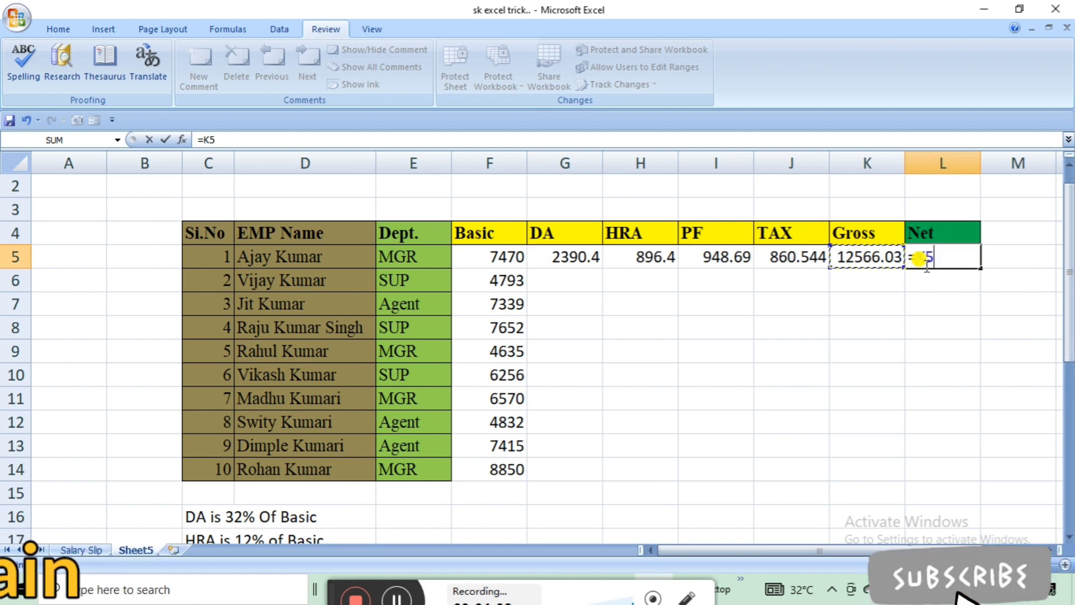
text(-()
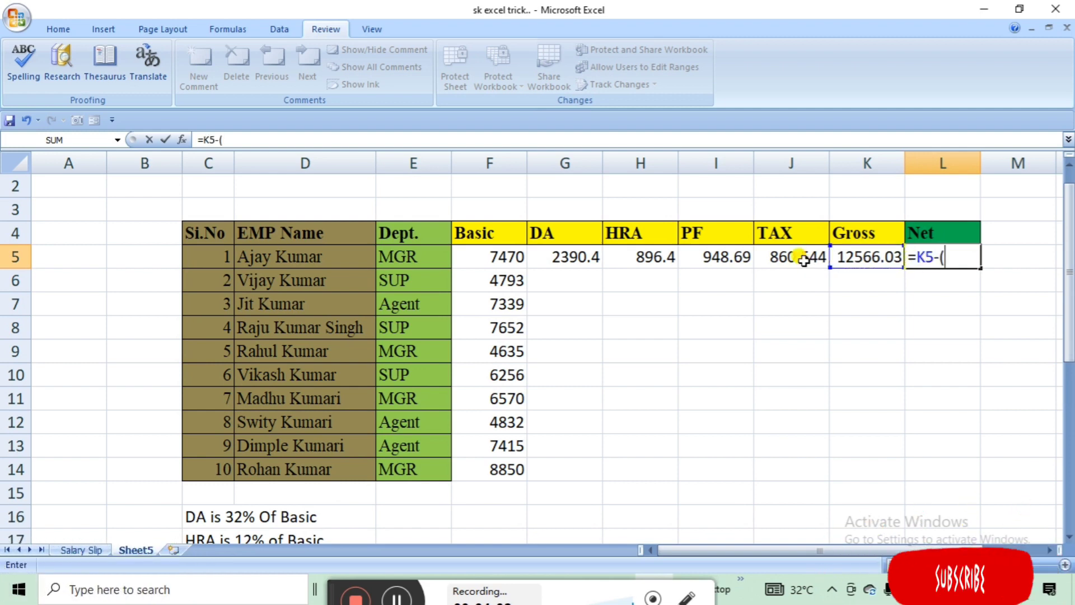
click(731, 257)
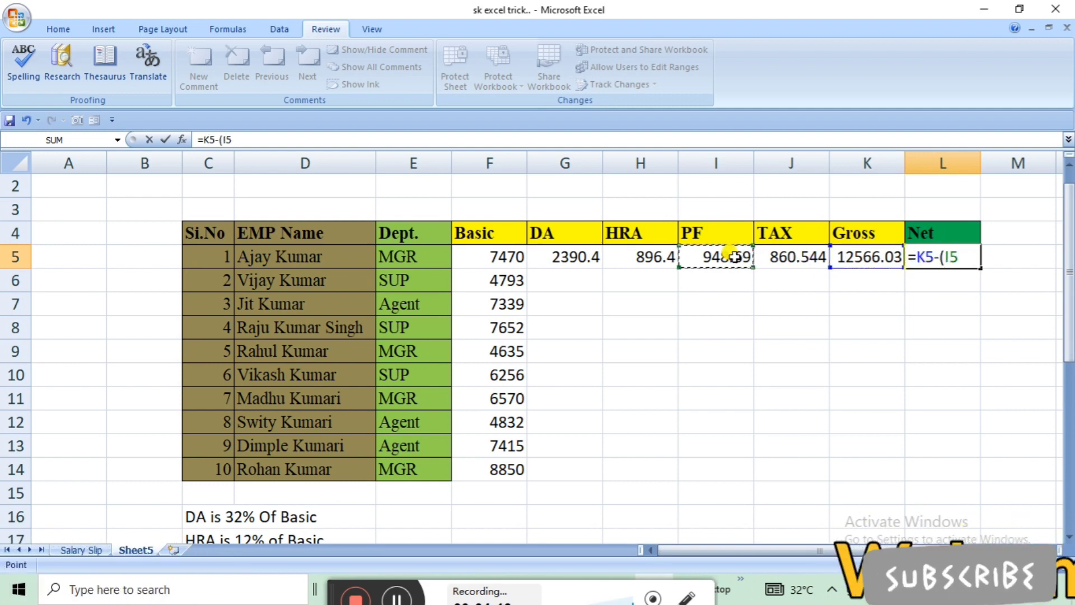
text(+)
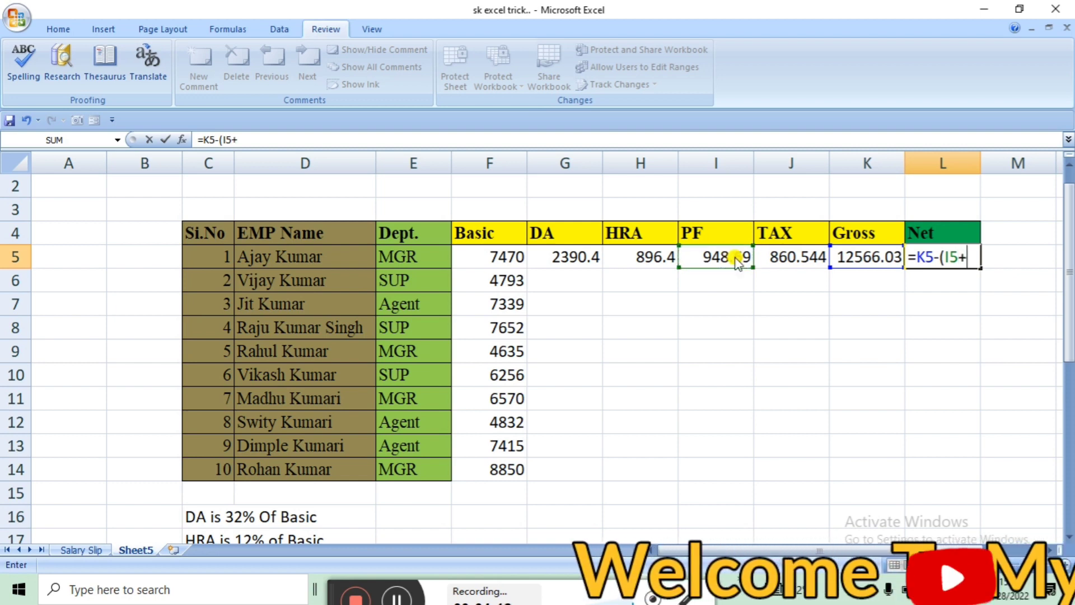
click(786, 257)
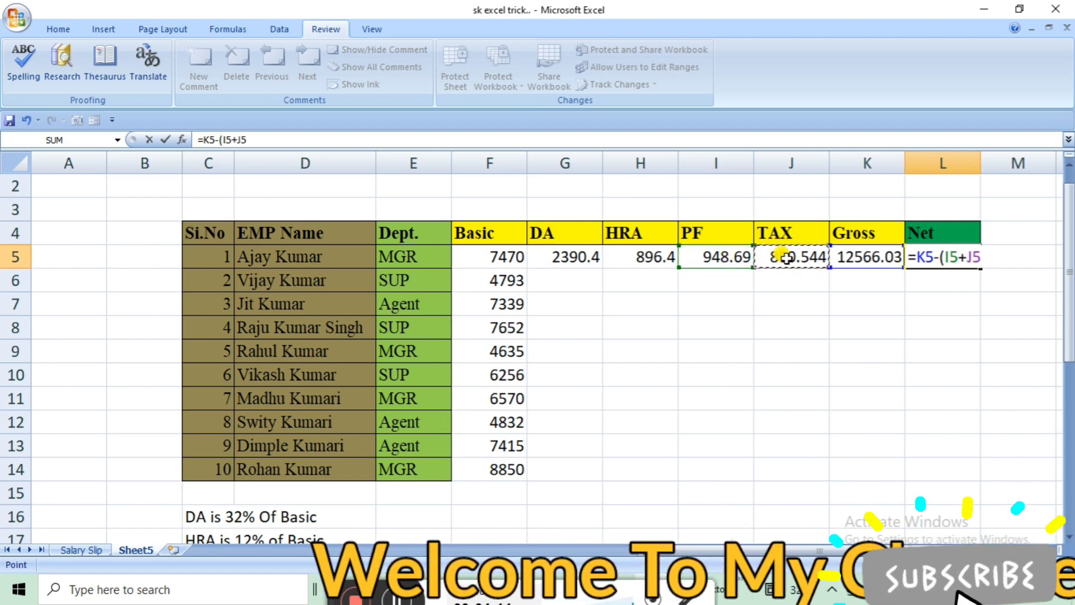
text())
key(Return)
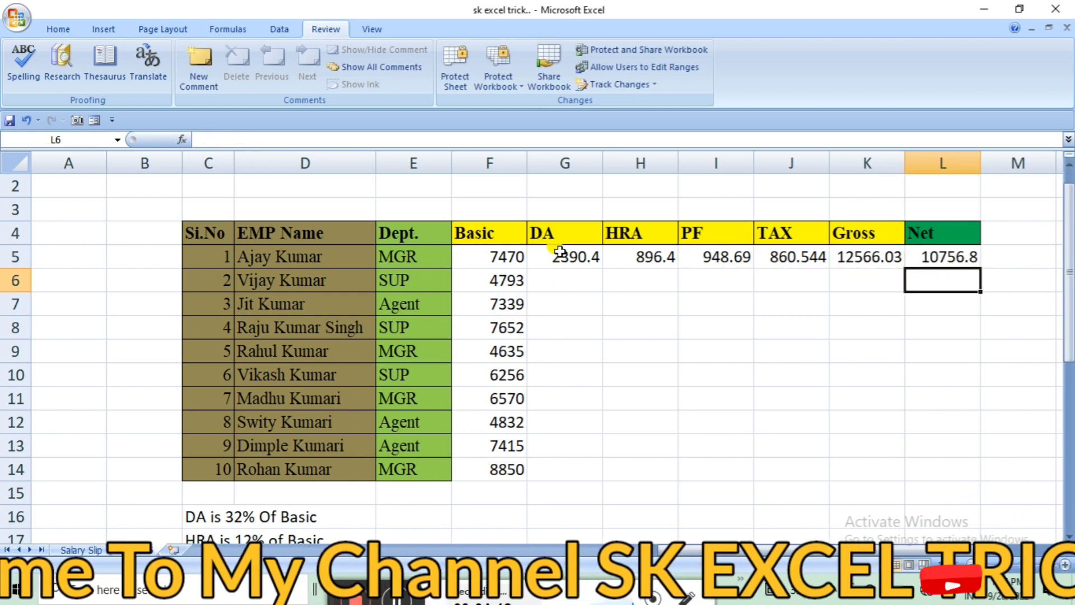
drag(560, 252, 936, 257)
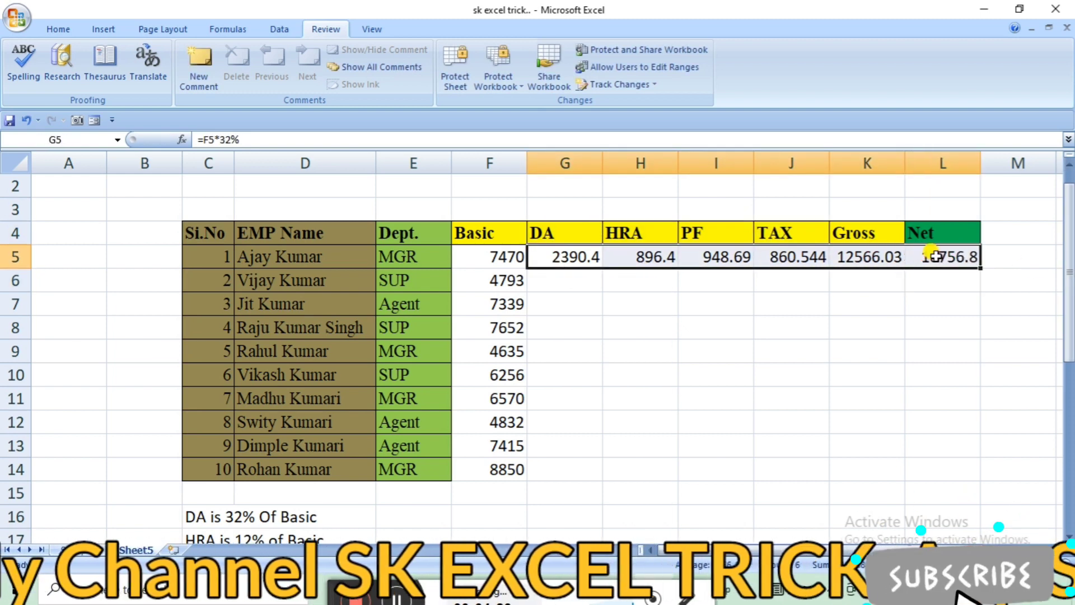
- Fill the DA to Net formulas down to row 14 and round them to whole numbers
double_click(980, 267)
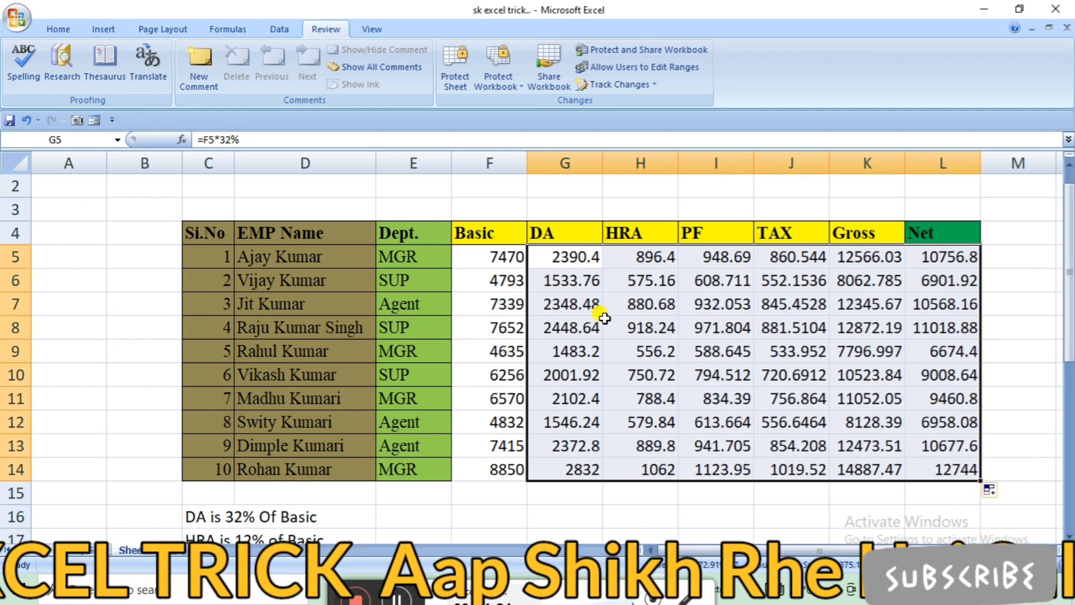
click(58, 31)
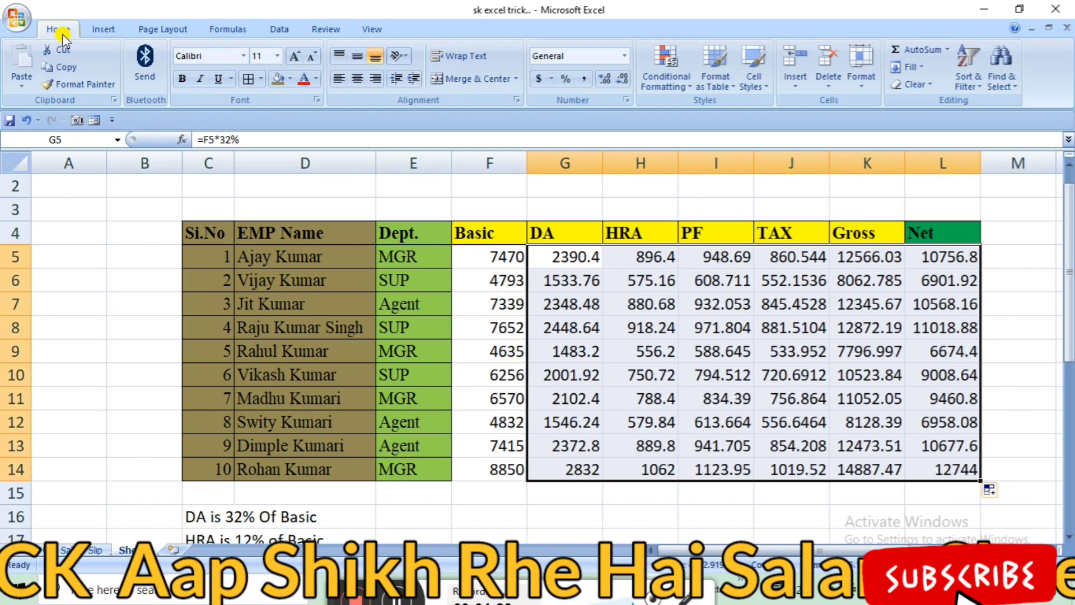
click(622, 80)
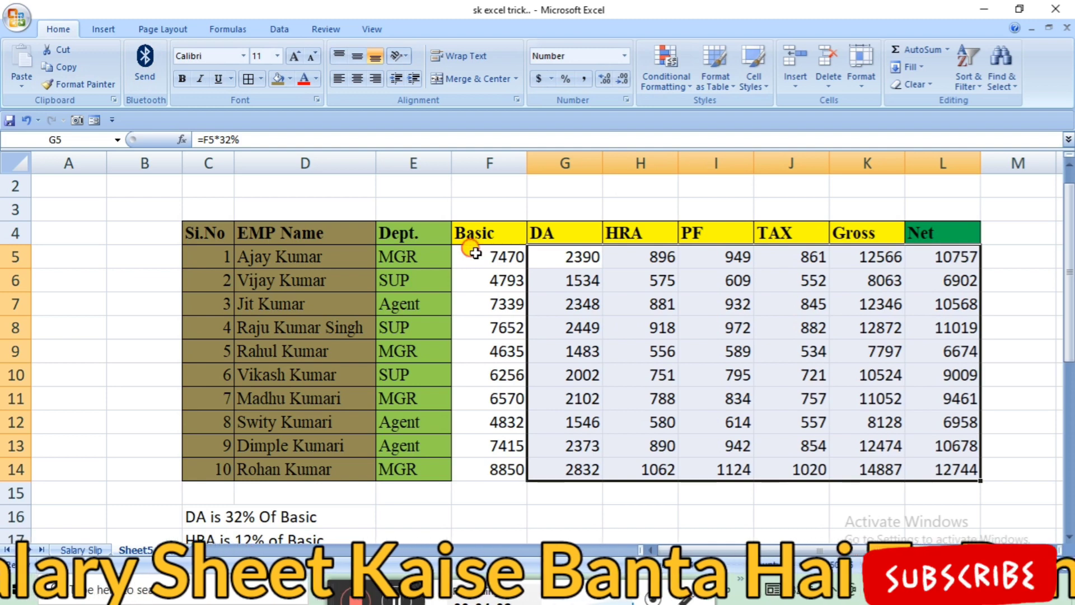
- Centre the Basic to Net figures in F5:L14 and set them in Times New Roman
drag(475, 253, 928, 471)
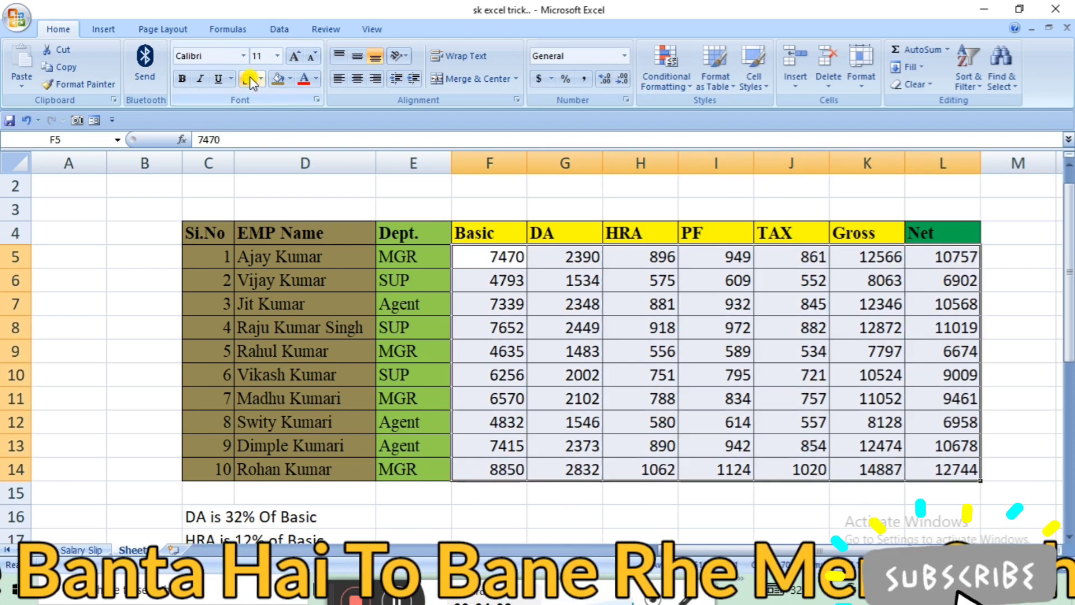
click(356, 79)
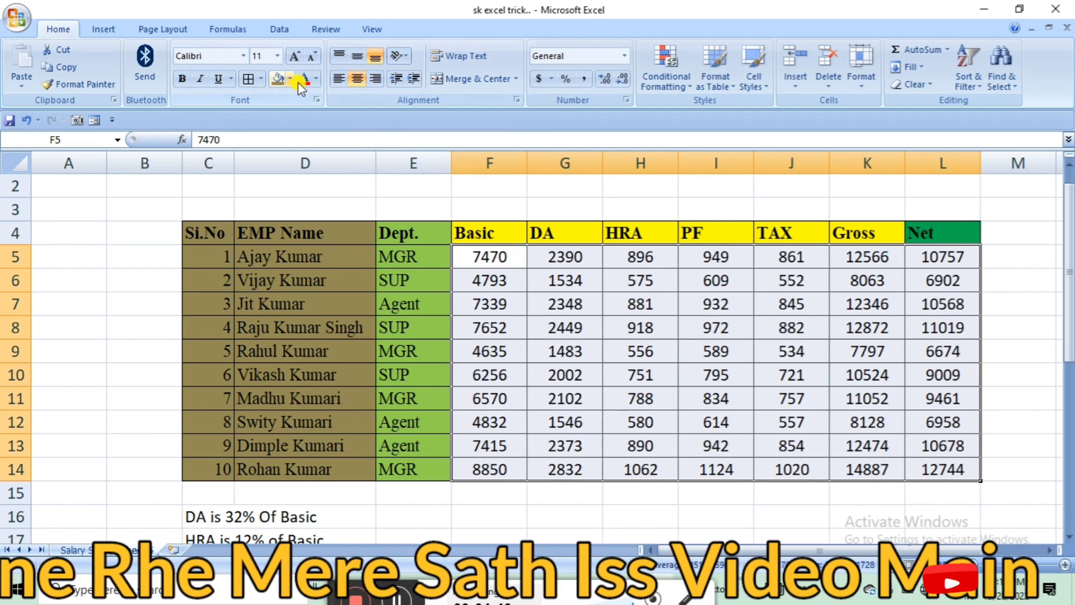
click(235, 56)
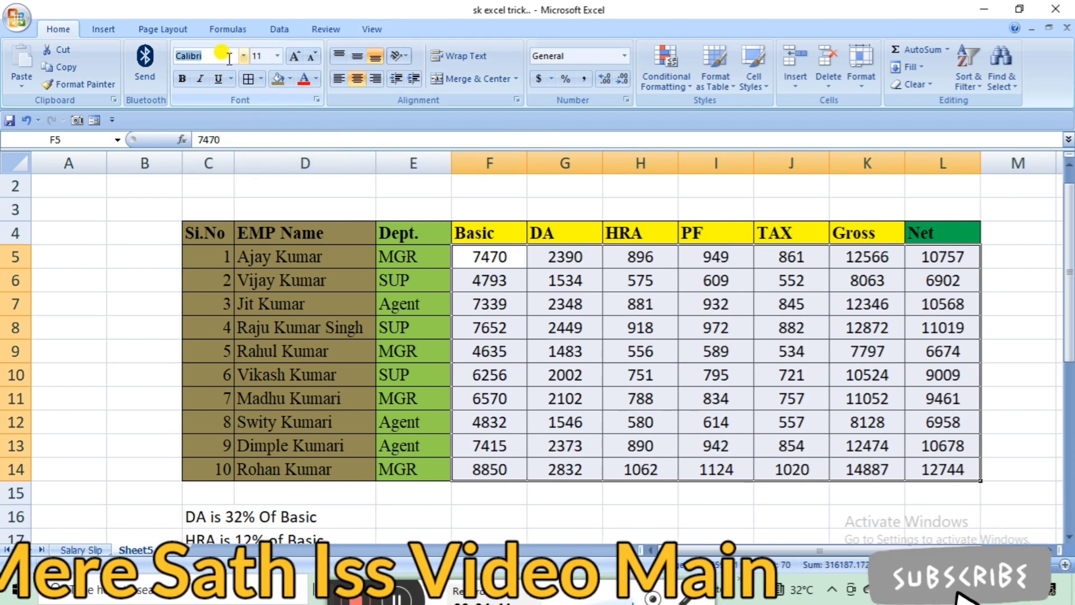
text(Times New Rom)
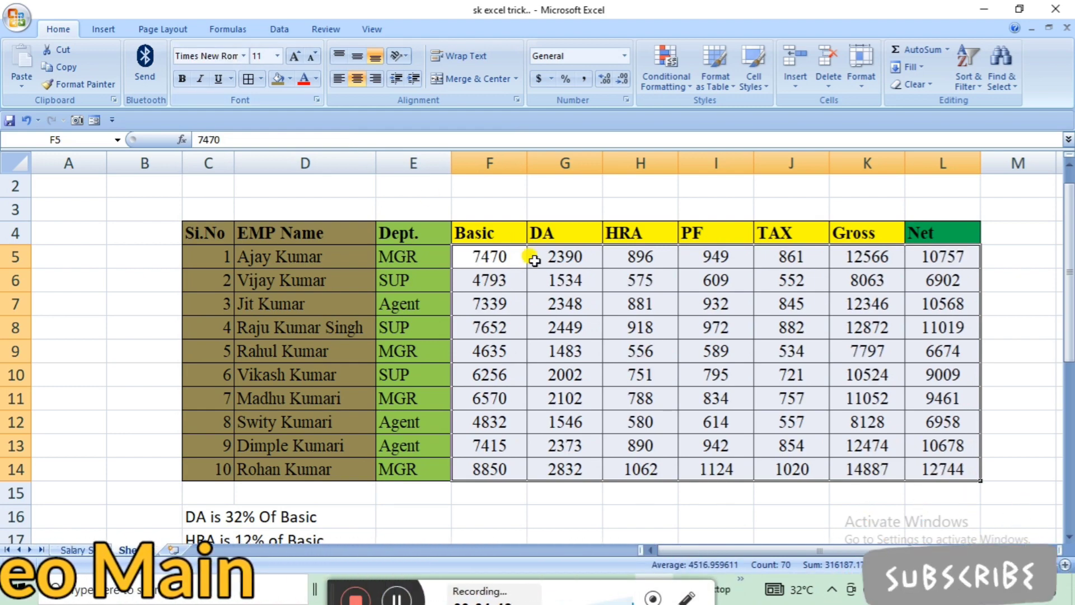
click(507, 271)
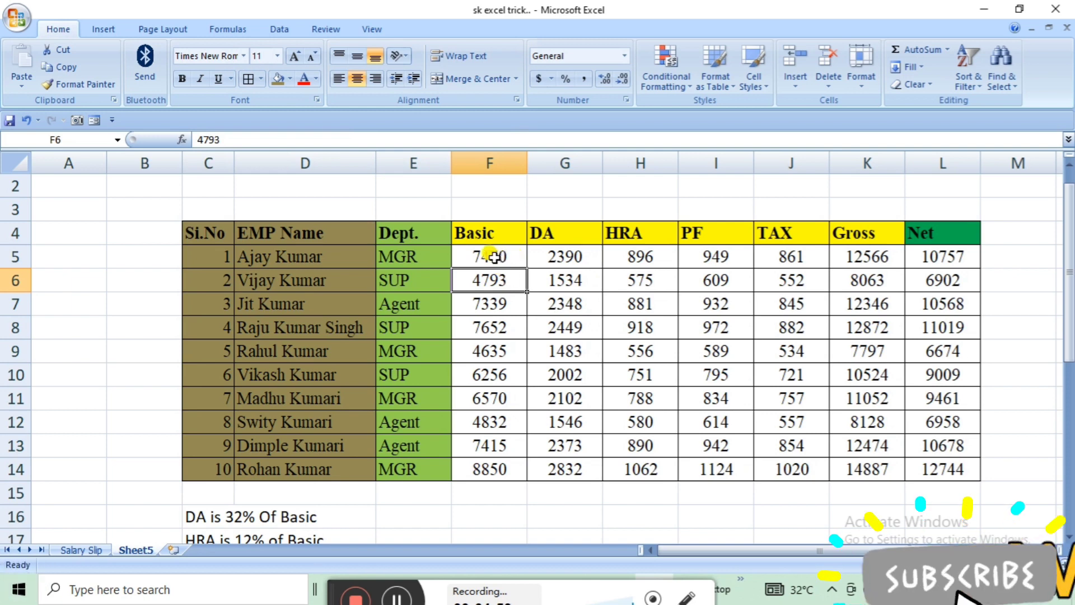
- Bold F5:L14 and give it a teal Thin Reverse Diagonal Stripe pattern fill
drag(491, 256, 917, 470)
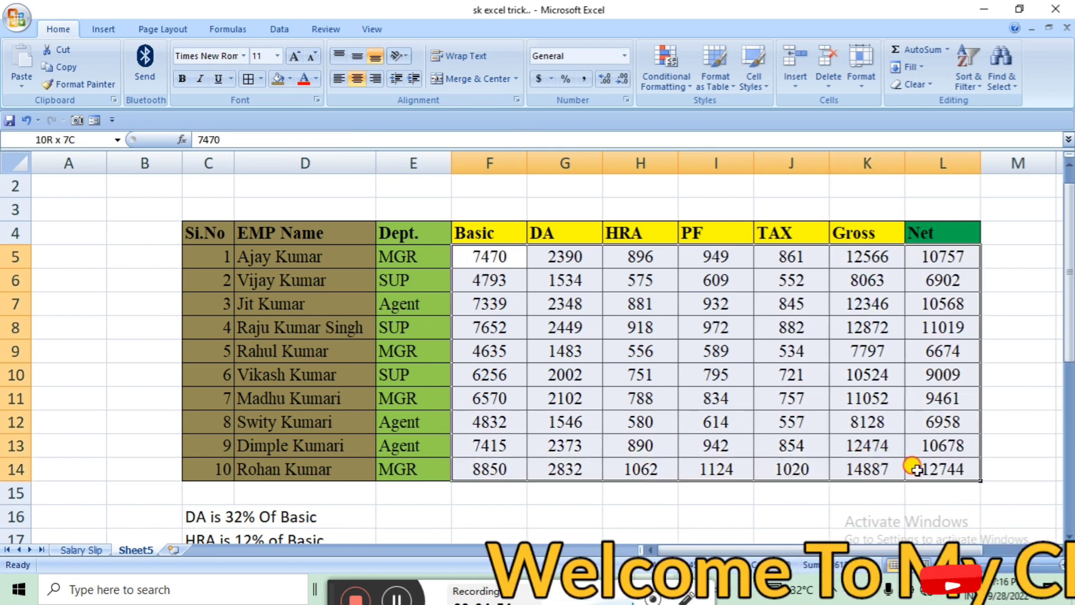
key(ctrl+b)
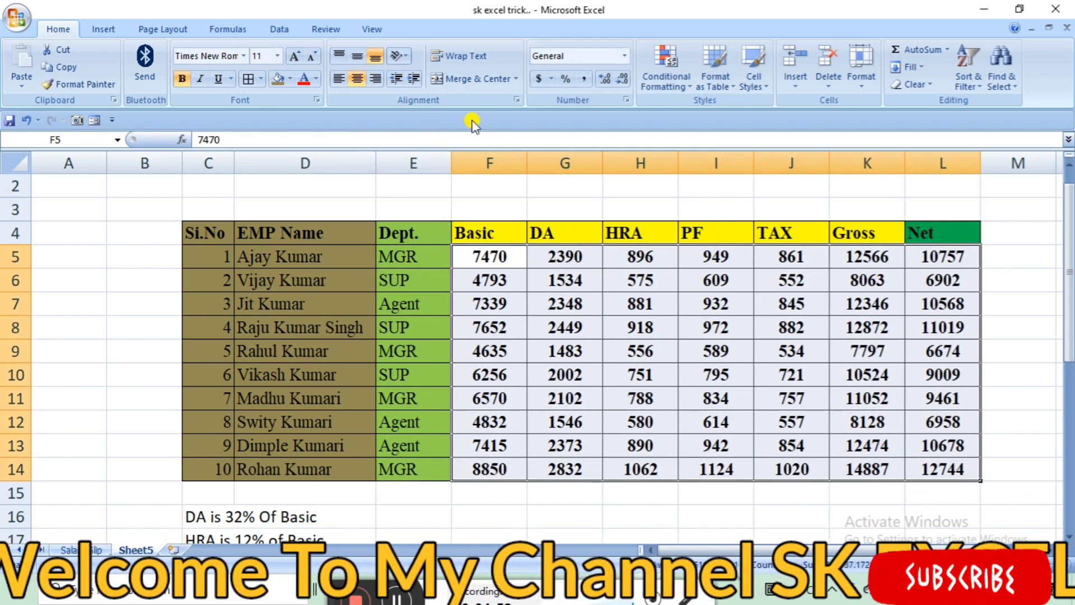
click(626, 100)
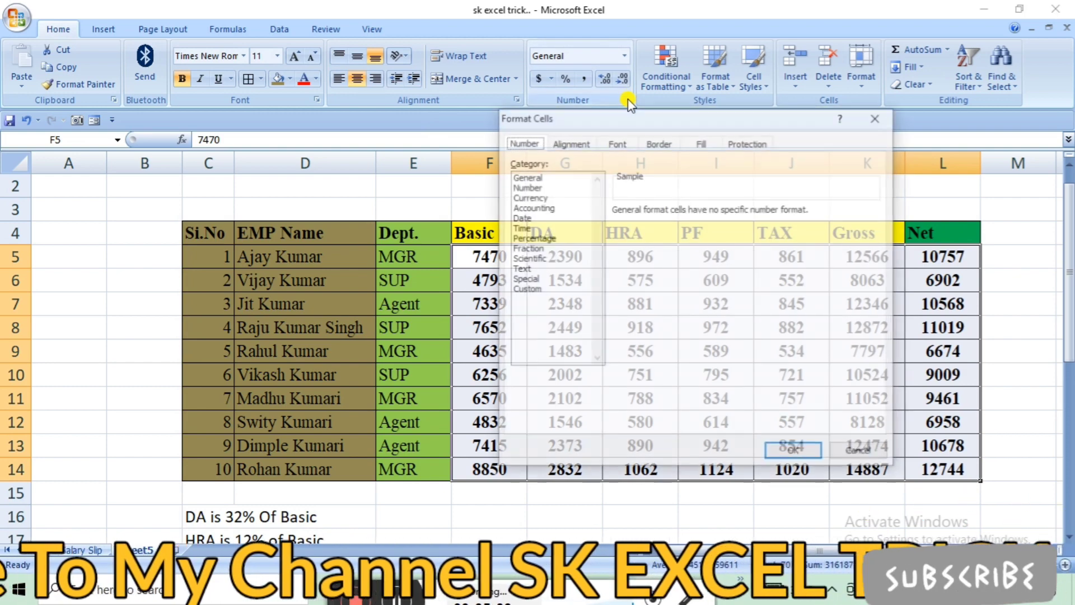
click(702, 143)
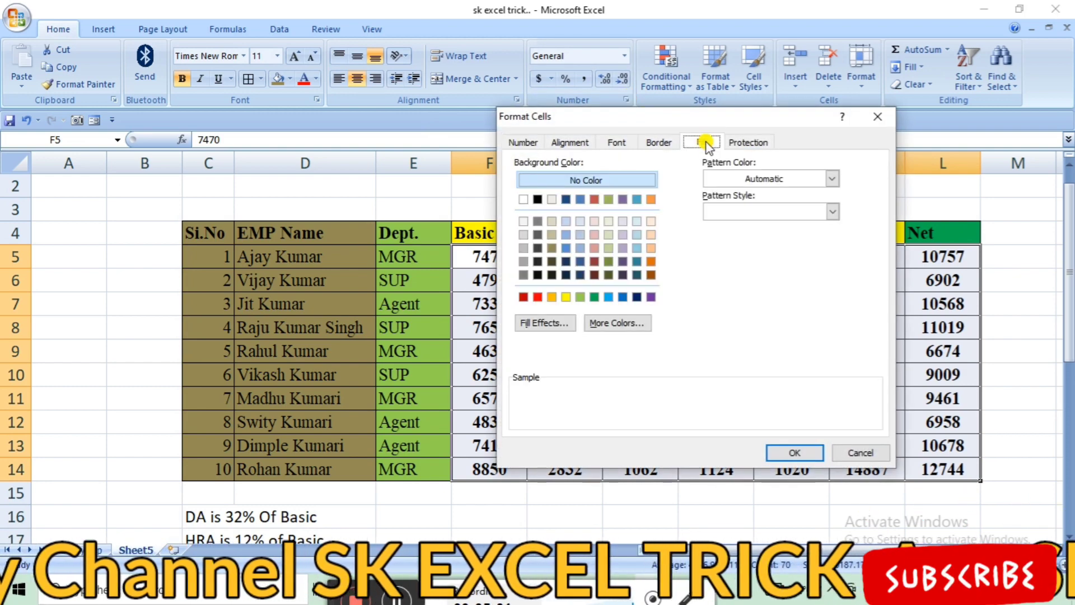
click(751, 179)
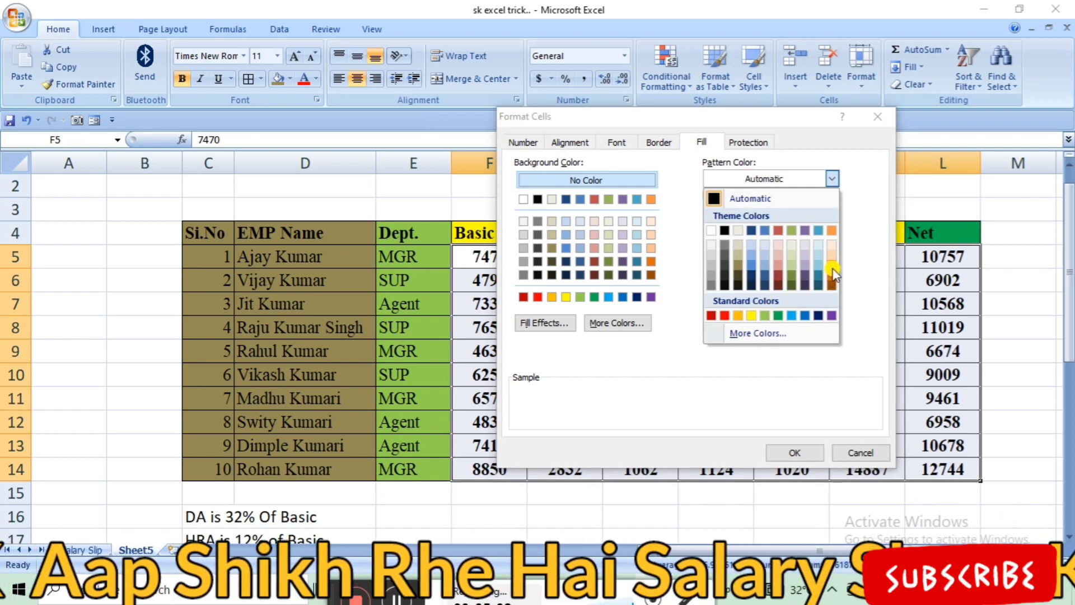
click(817, 279)
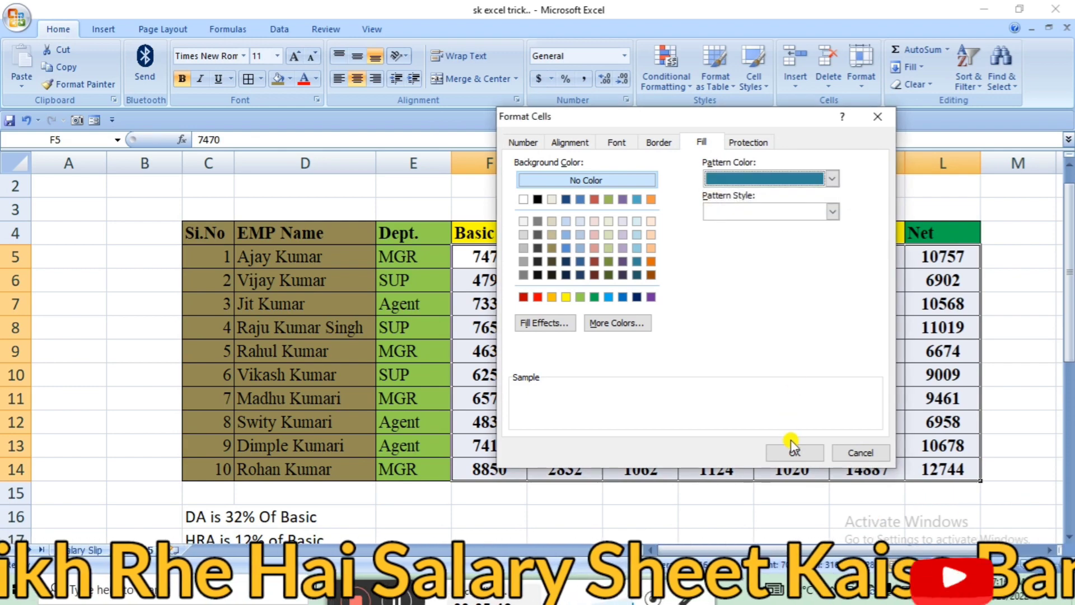
click(833, 212)
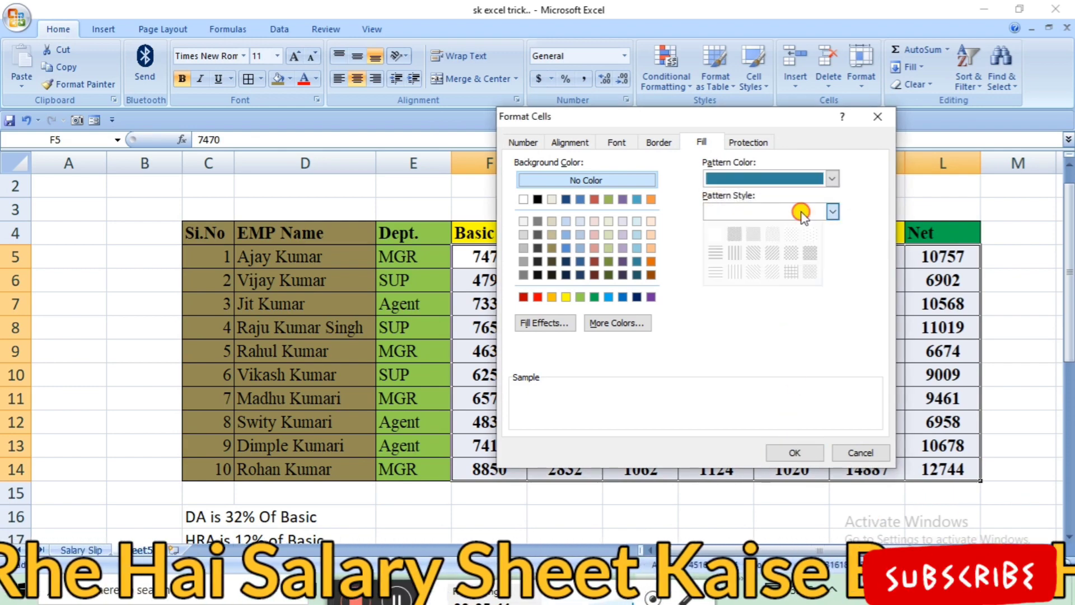
click(754, 277)
click(793, 452)
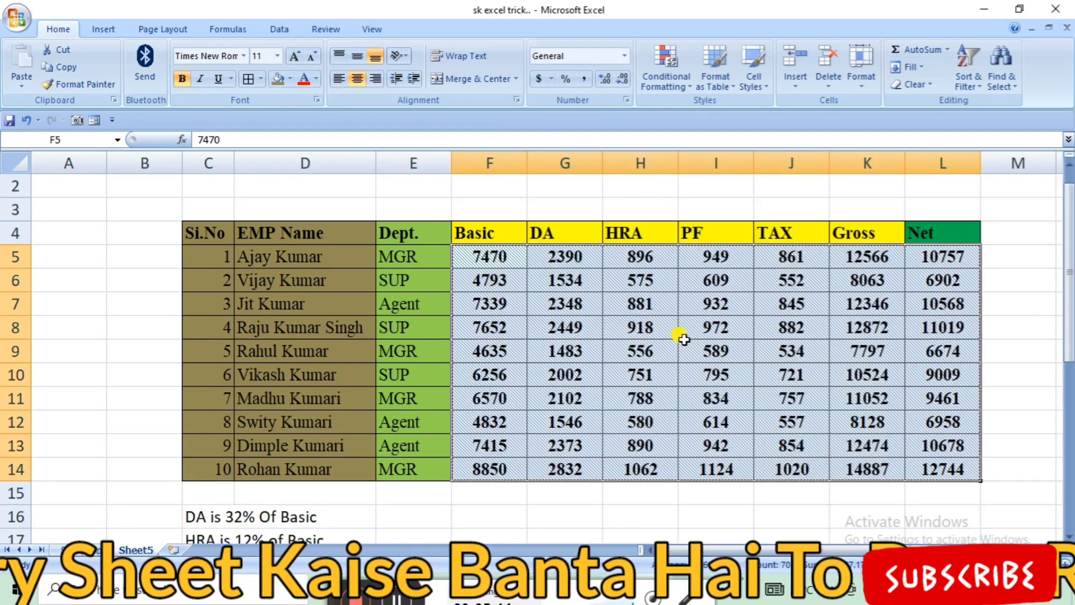
click(475, 201)
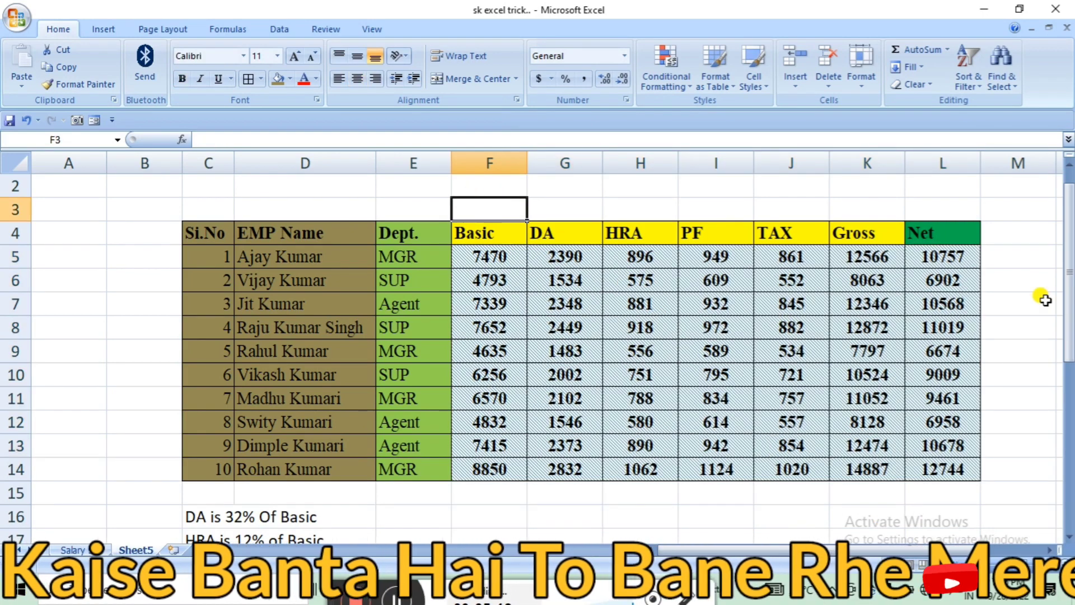
- Untick Gridlines under View so Sheet5 shows only the table's own borders
drag(1069, 313, 1068, 291)
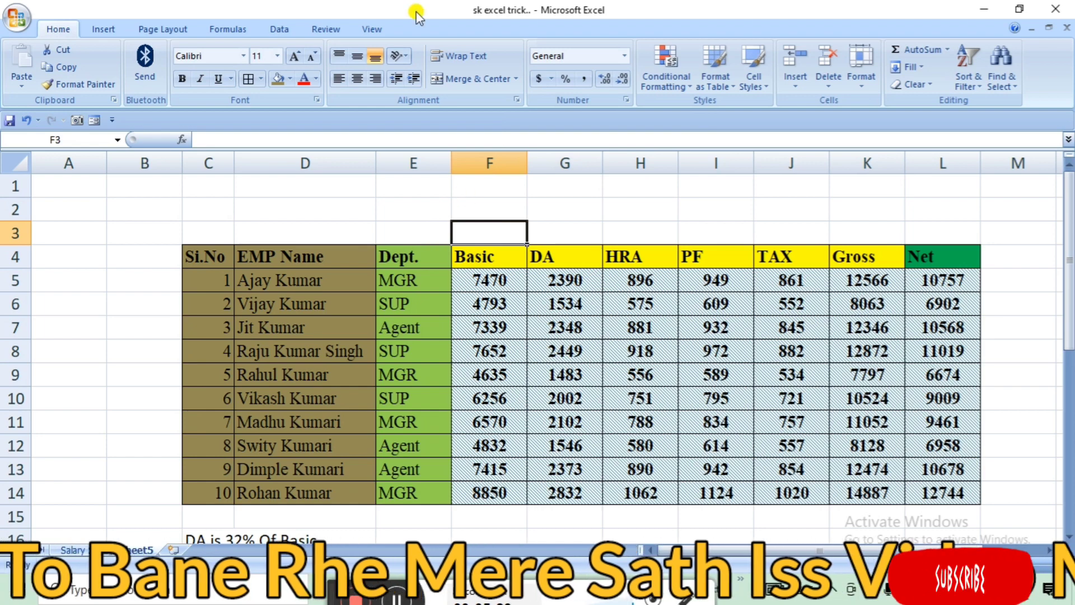
click(370, 31)
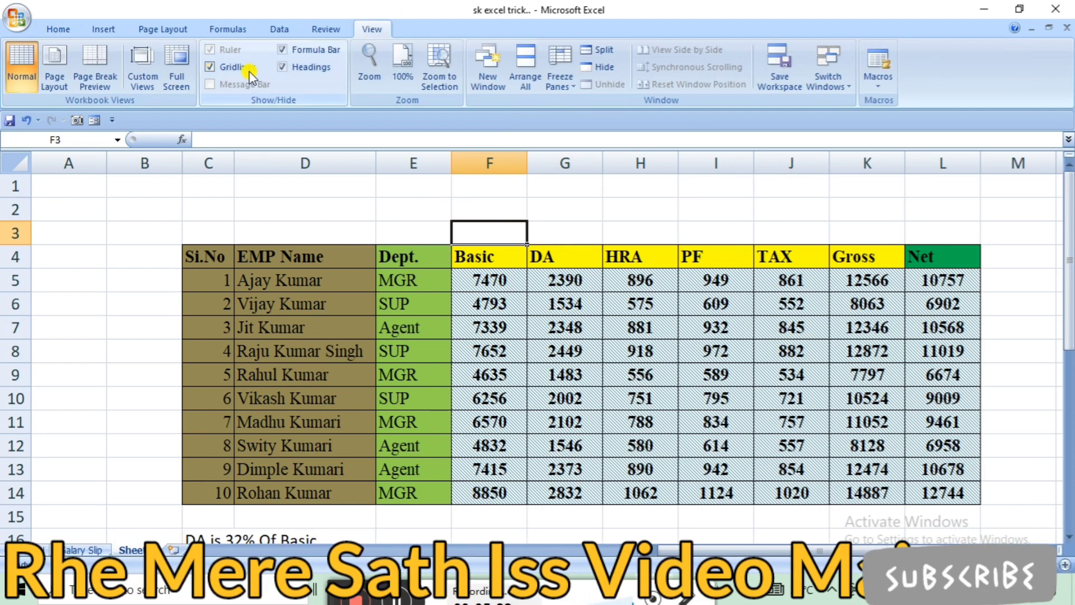
click(222, 68)
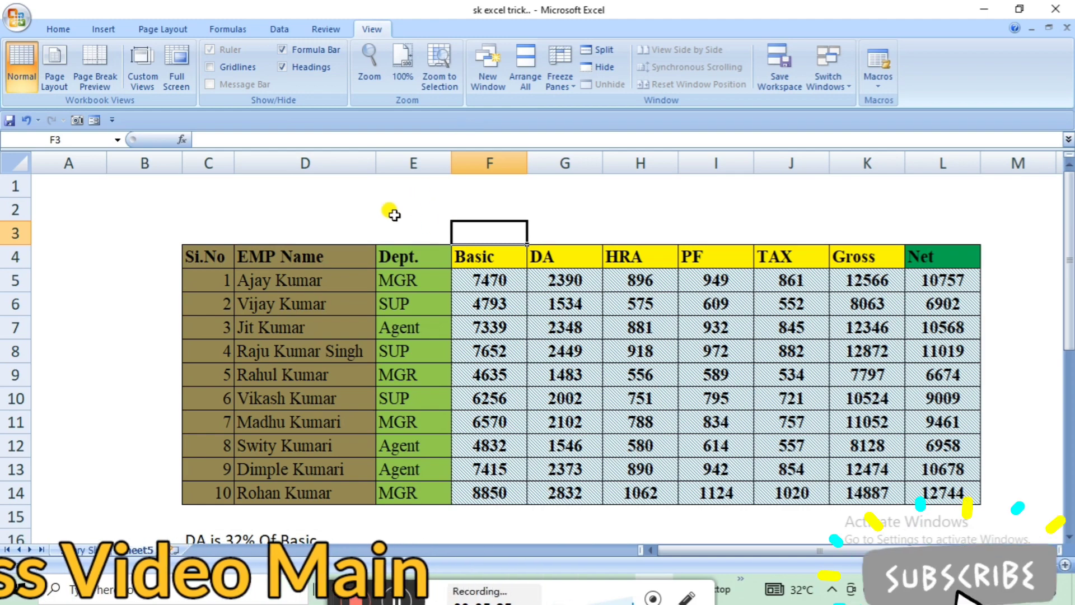
- Insert a red WordArt title reading 'Axel Ro Solution pvt ltd'
click(104, 30)
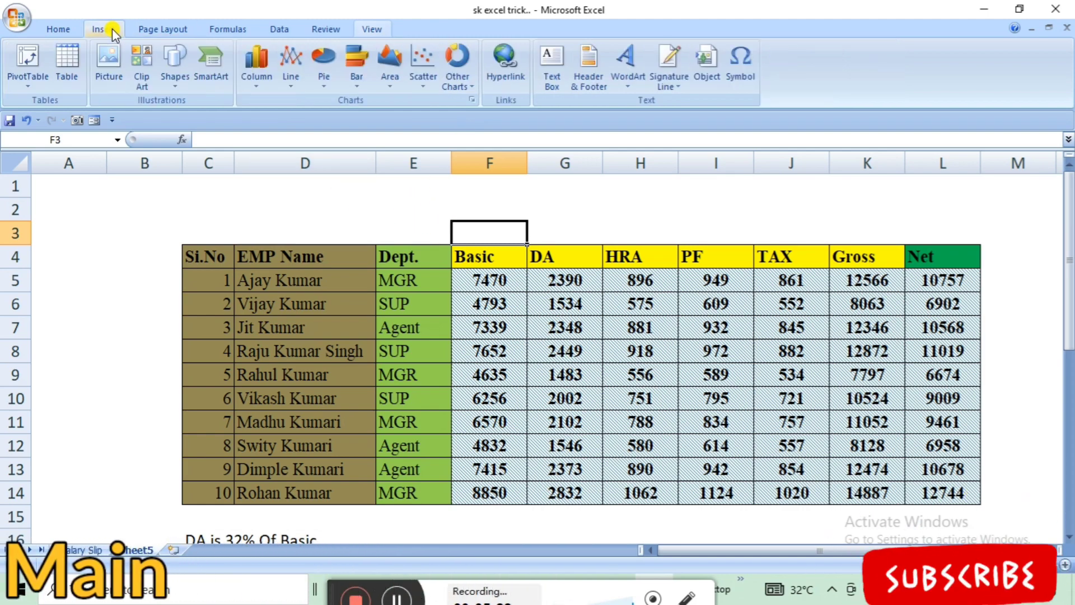
click(628, 84)
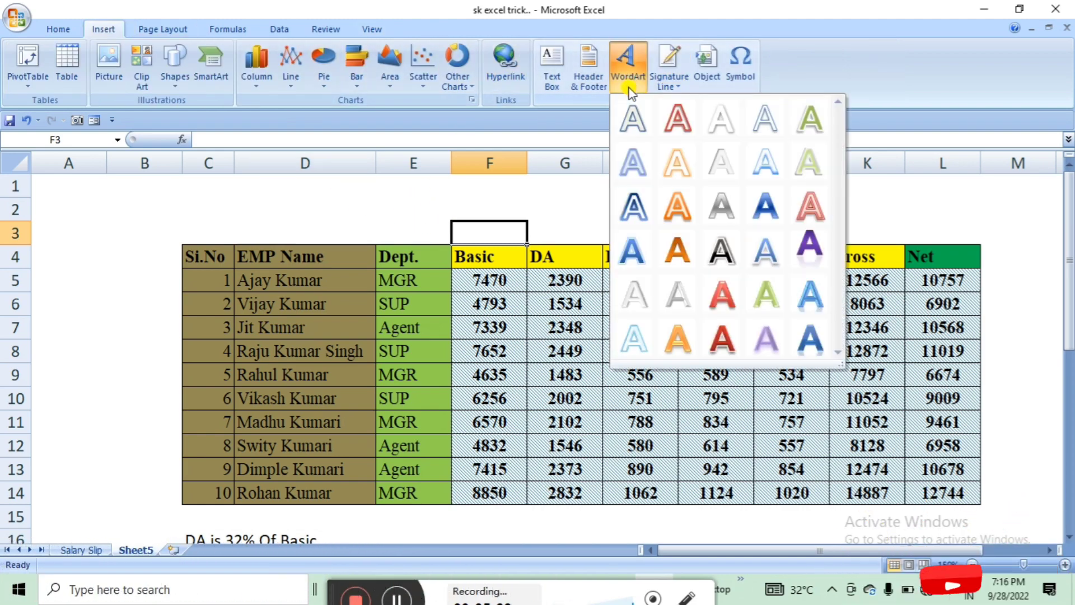
click(723, 336)
text(A)
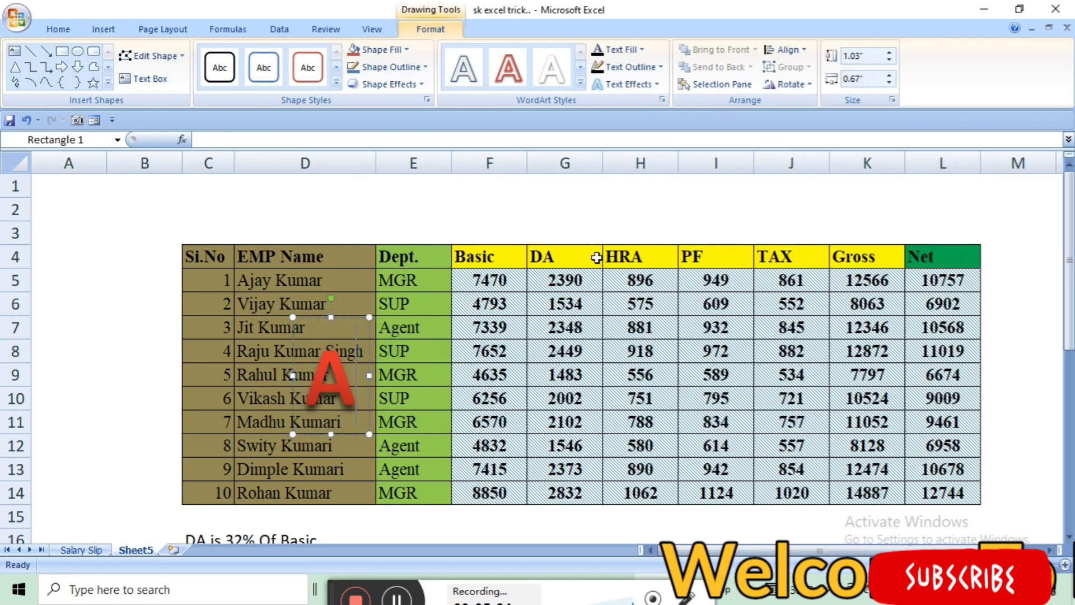
text(xce)
key(BackSpace)
key(BackSpace)
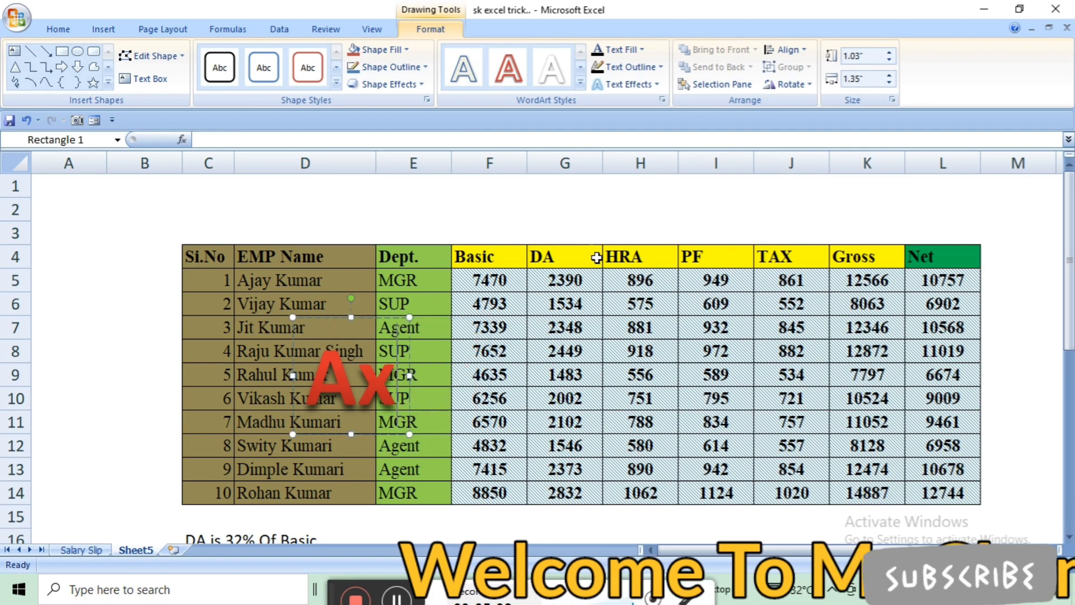
text(el Ro)
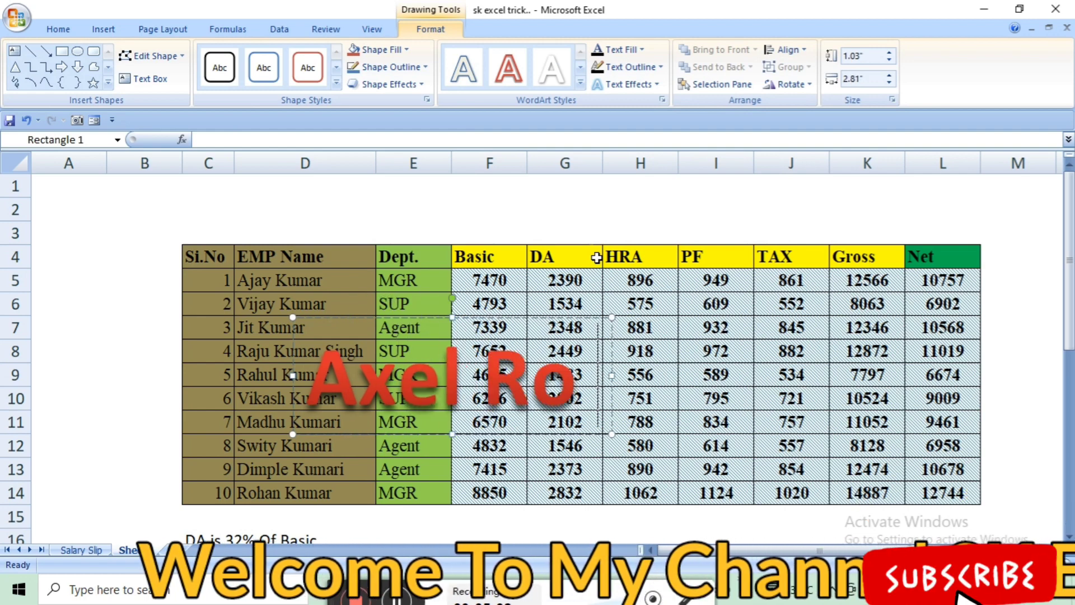
text( Sos)
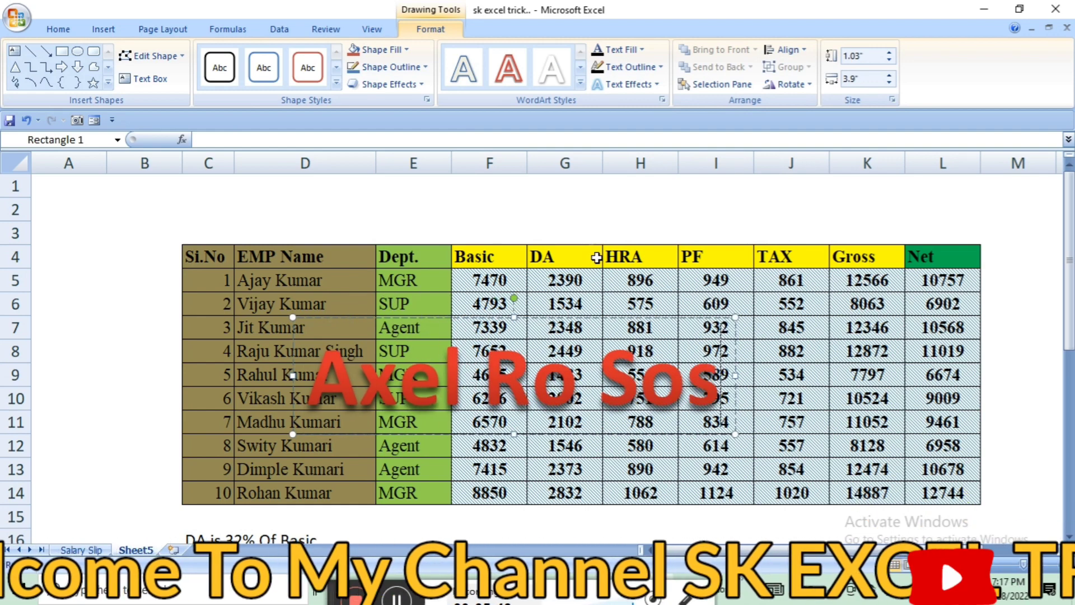
key(BackSpace)
text(lution)
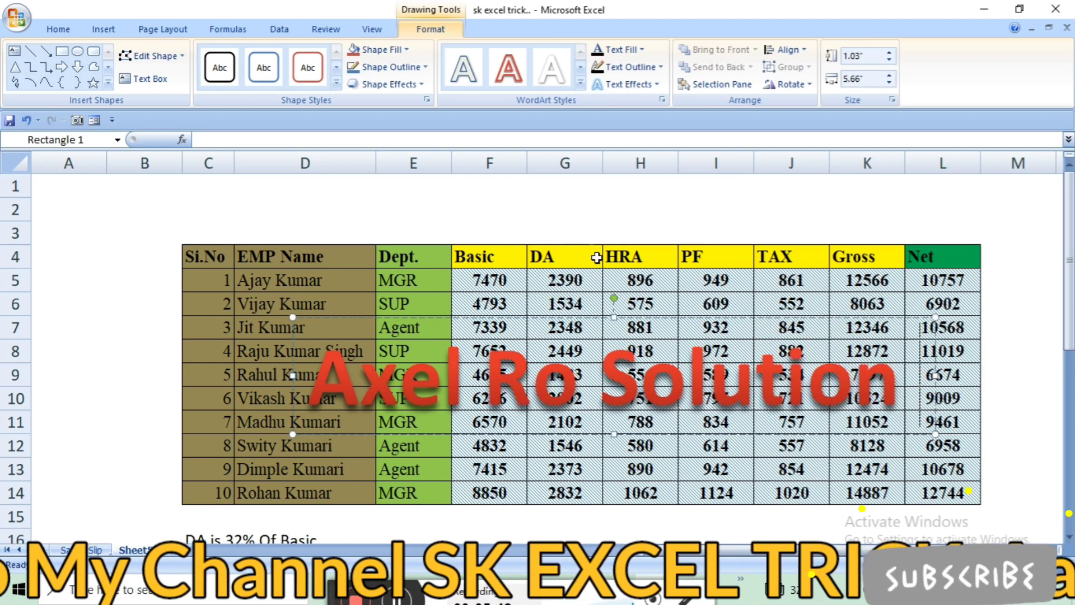
text( pvt)
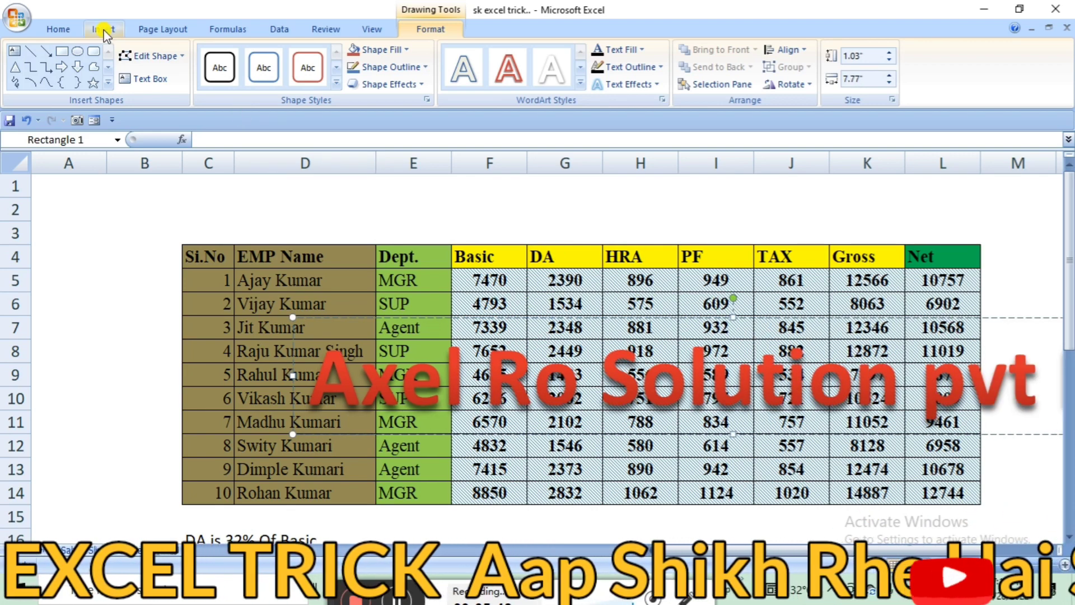
- Set the title to a smaller 54 pt size and drag it up over the top rows
click(63, 28)
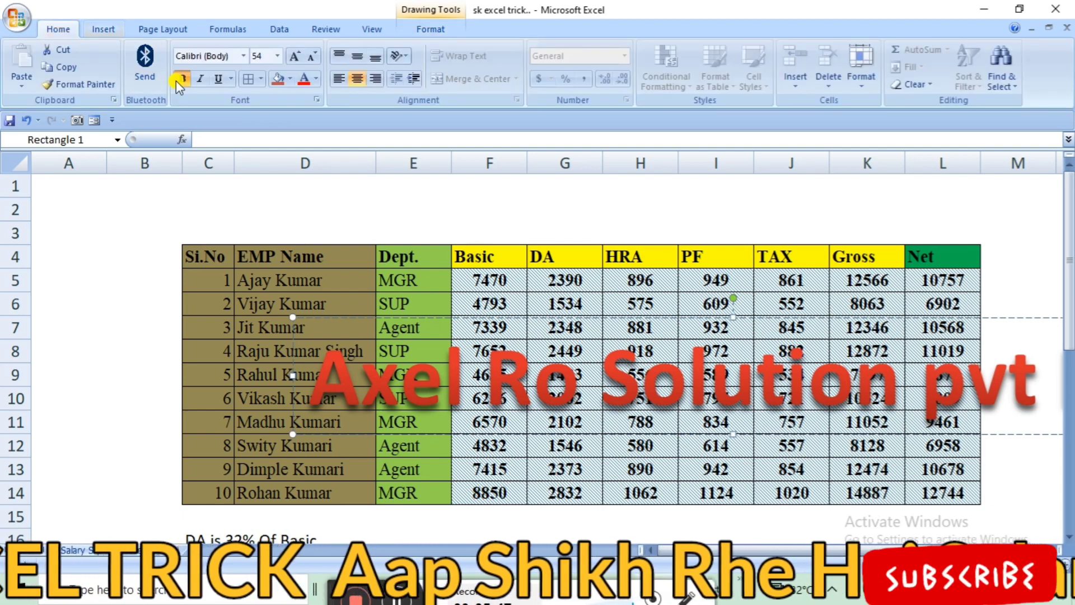
click(277, 56)
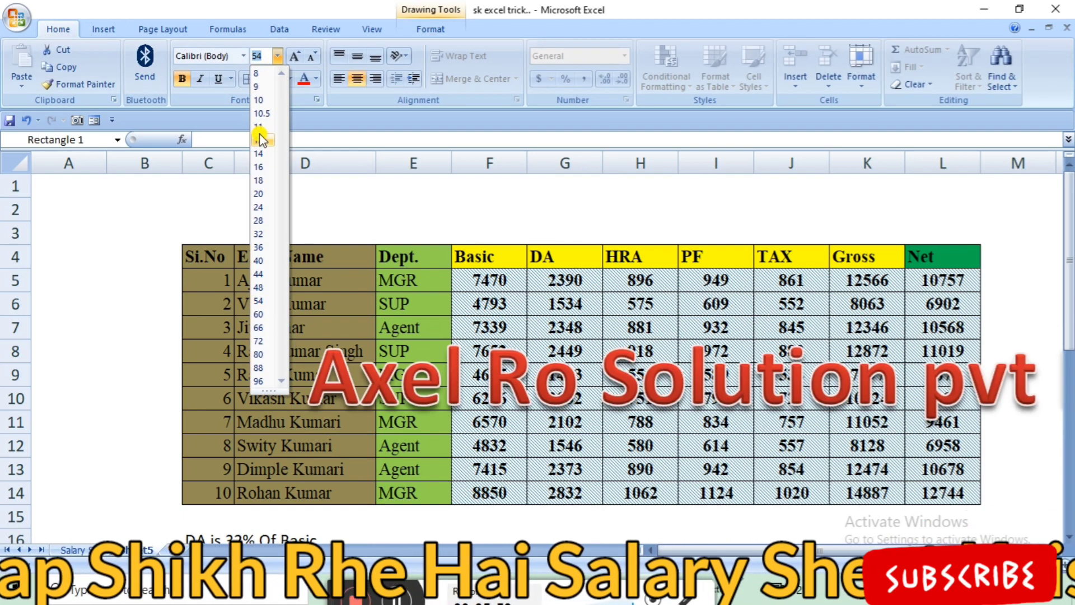
click(260, 140)
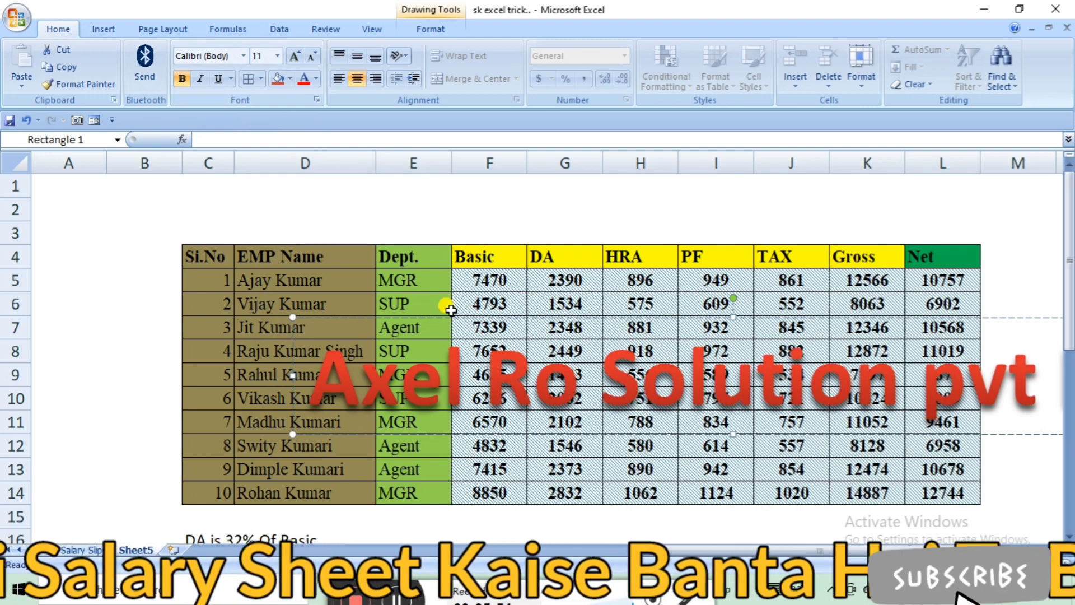
mouse_move(479, 308)
mouse_down()
mouse_move(367, 165)
mouse_move(342, 156)
mouse_up()
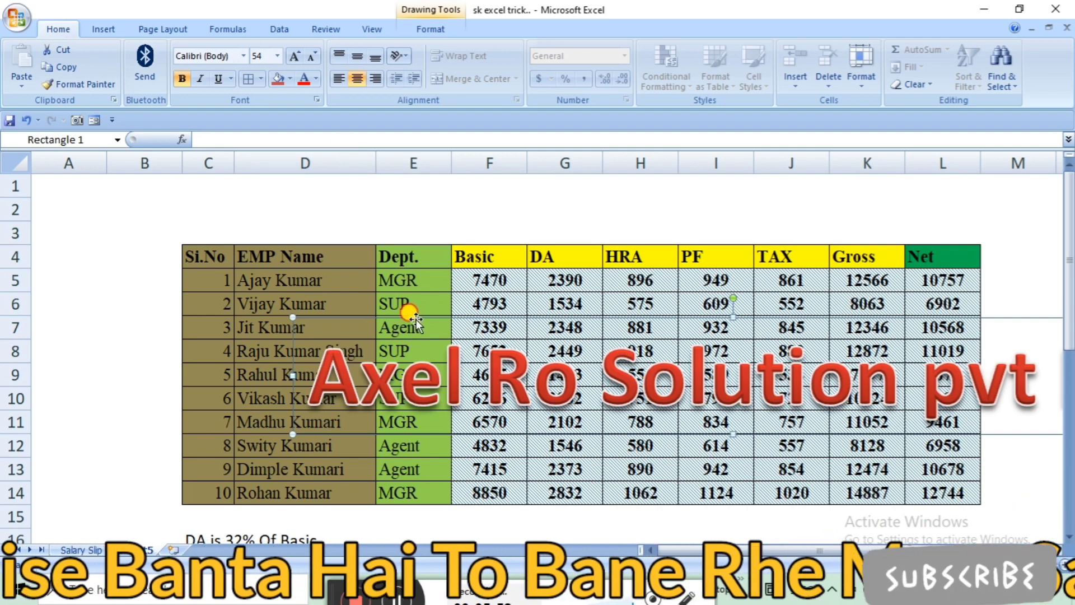
drag(357, 318, 263, 228)
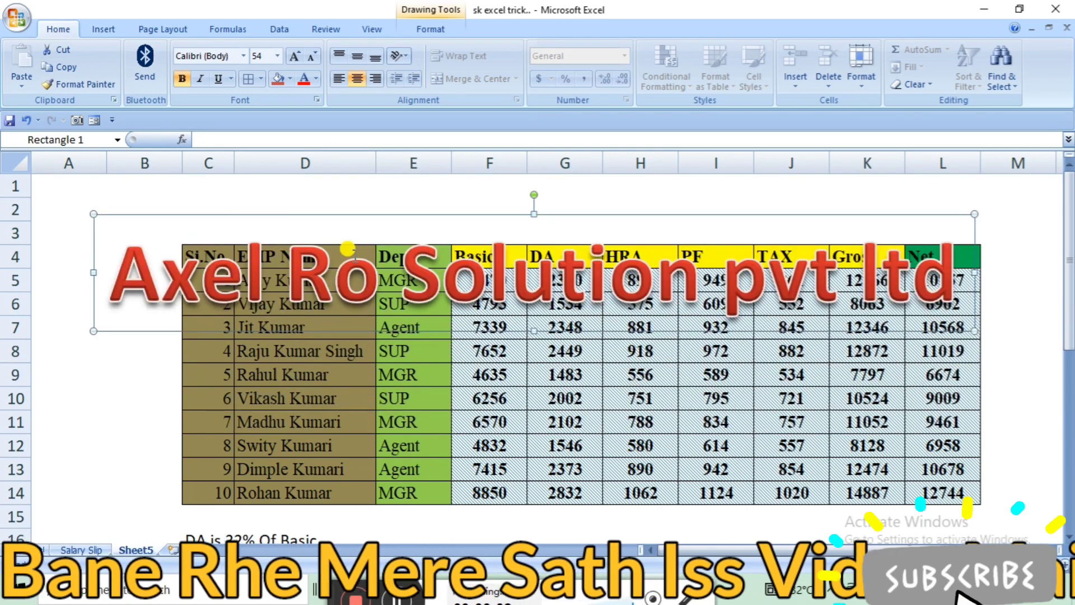
- Set all the title text to 32 pt and centre the box above the header row
double_click(271, 241)
key(ctrl+a)
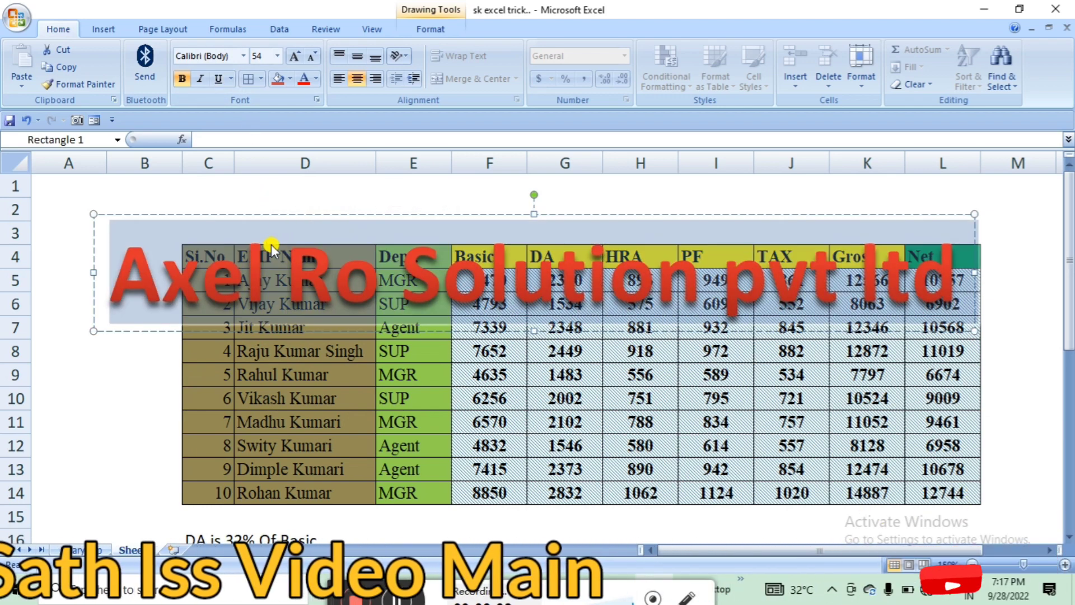
click(277, 56)
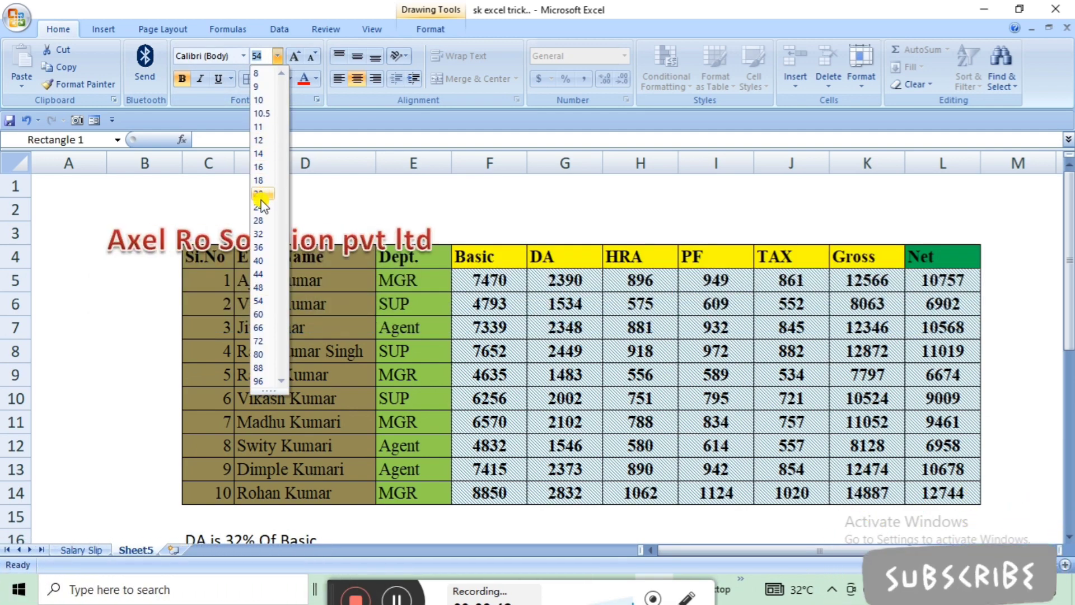
click(260, 234)
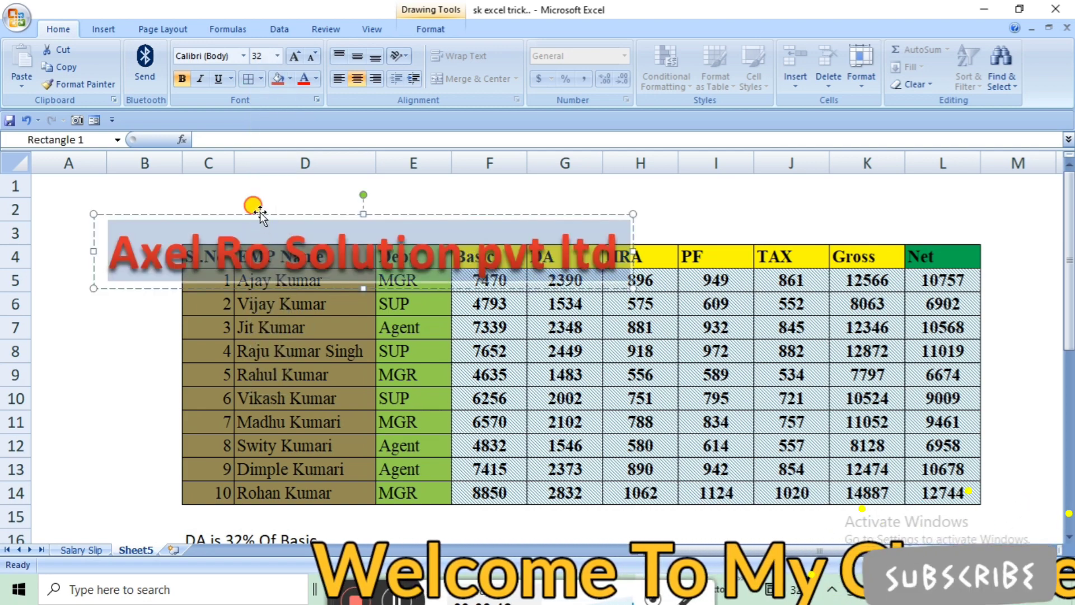
mouse_move(260, 211)
mouse_down()
mouse_move(334, 186)
mouse_move(374, 202)
mouse_move(567, 178)
mouse_up()
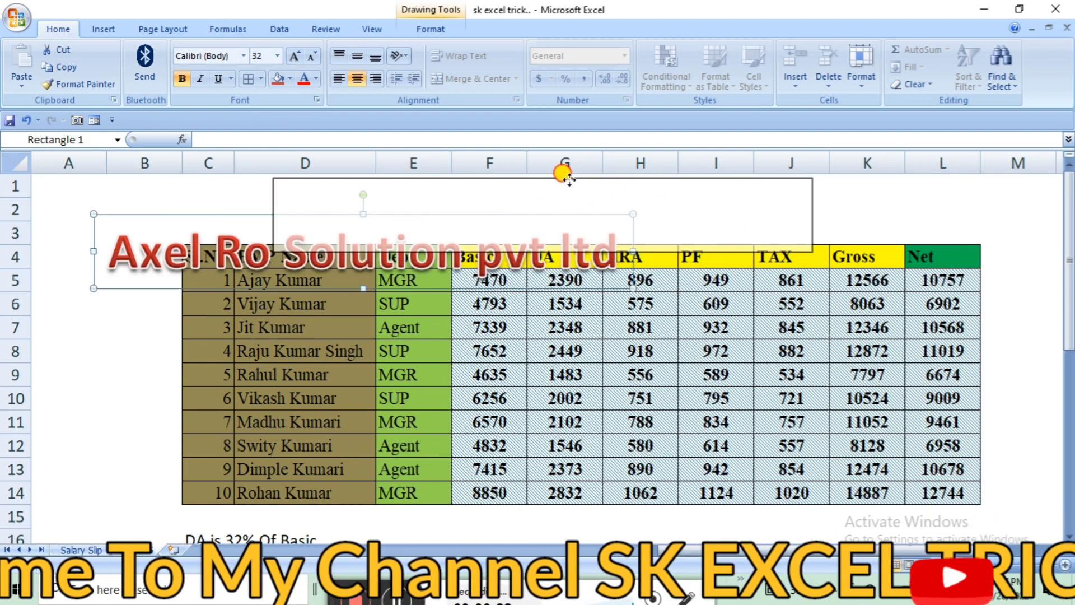
- Apply a WordArt text style and a red banner shape style to the title box
click(430, 29)
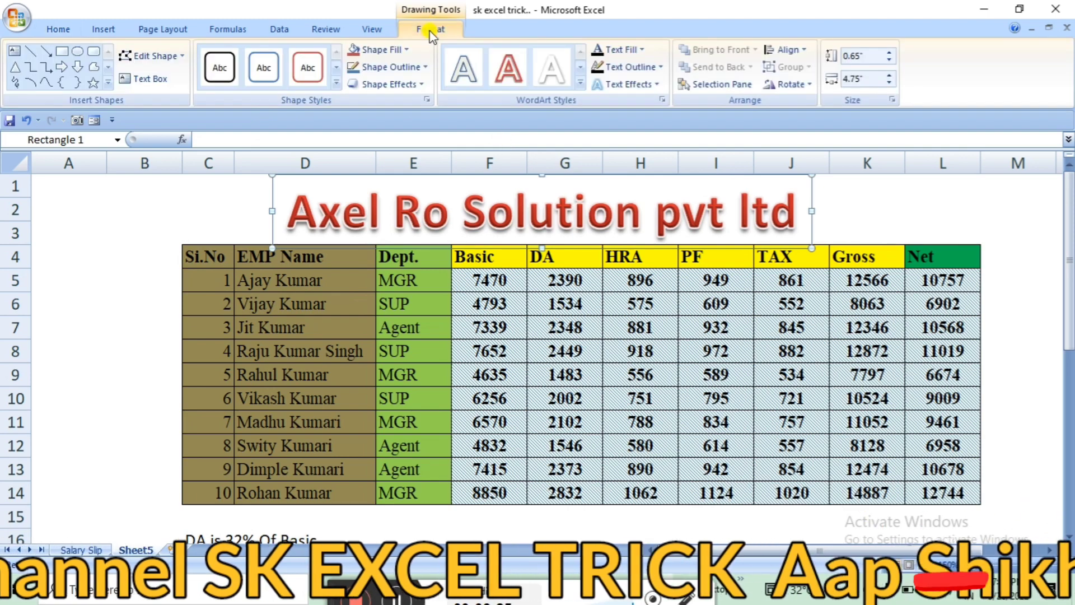
click(581, 83)
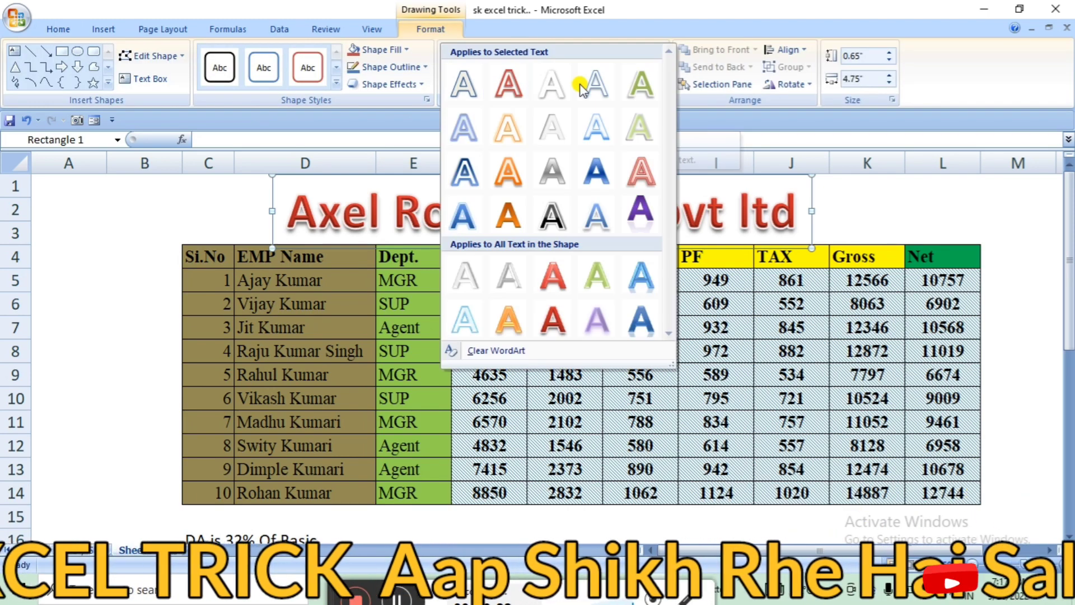
click(553, 320)
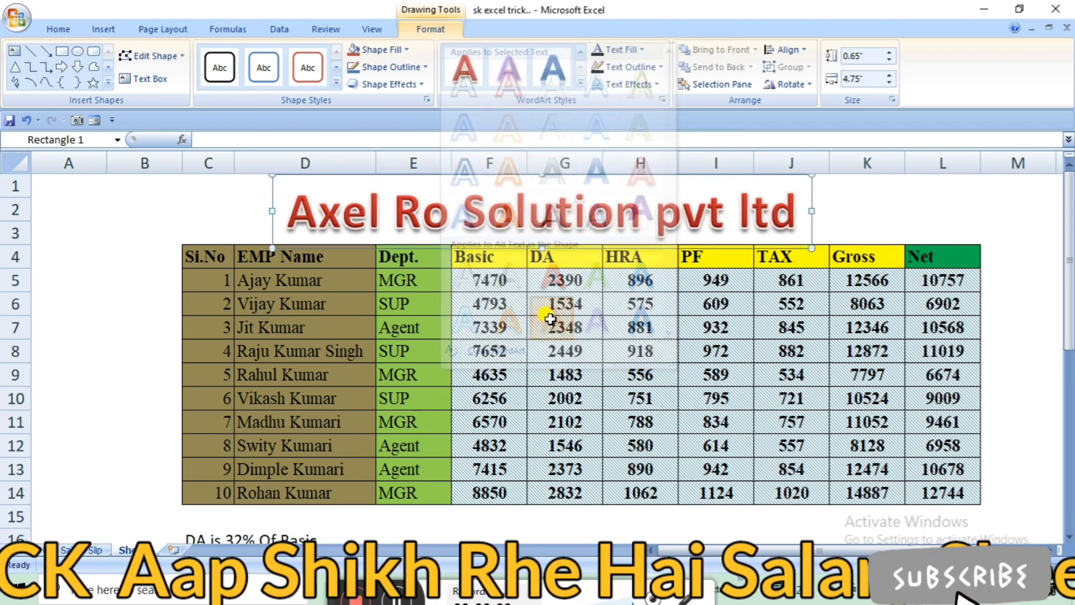
click(336, 83)
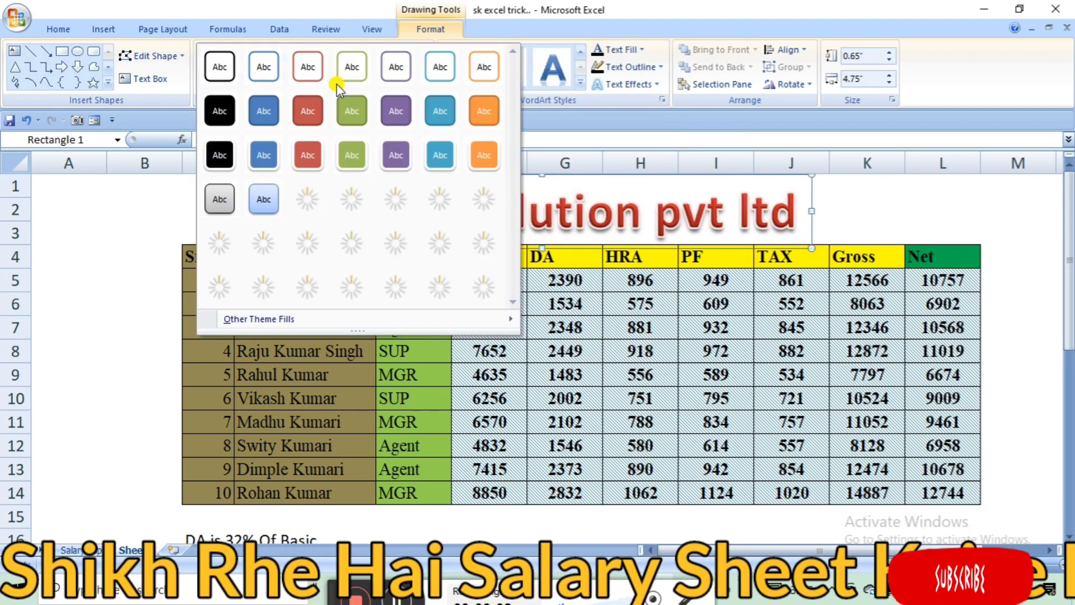
click(314, 287)
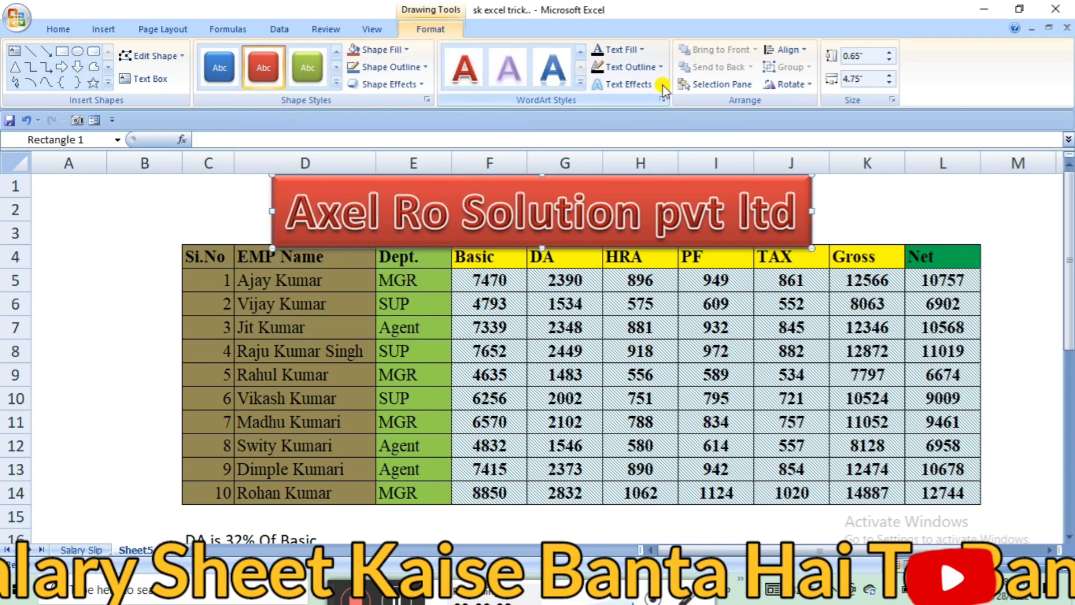
- Replace the title banner's red fill with the Rainbow preset gradient fill
right_click(656, 192)
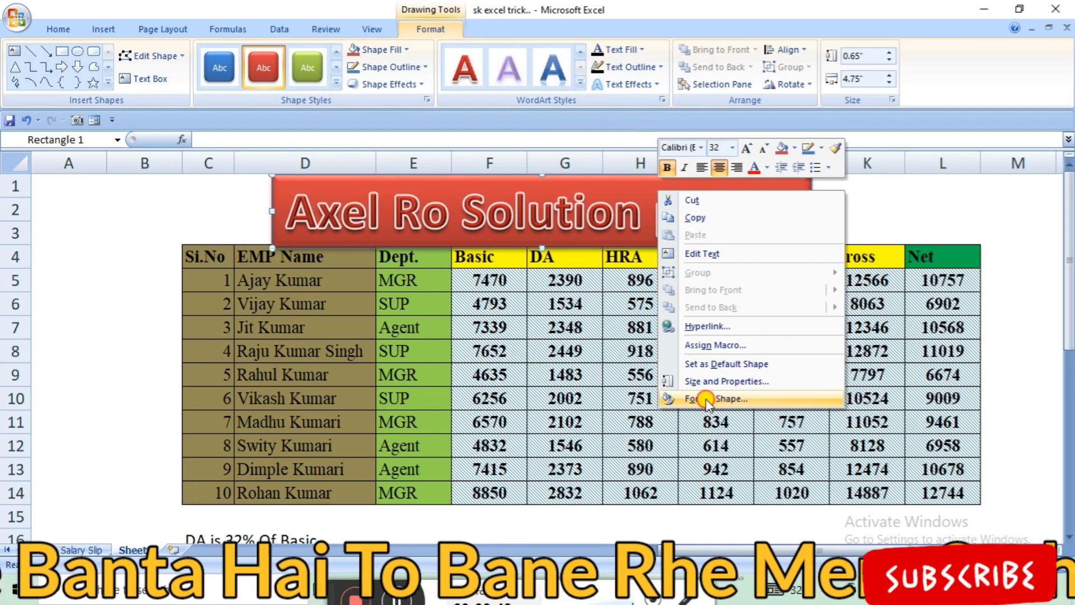
click(707, 400)
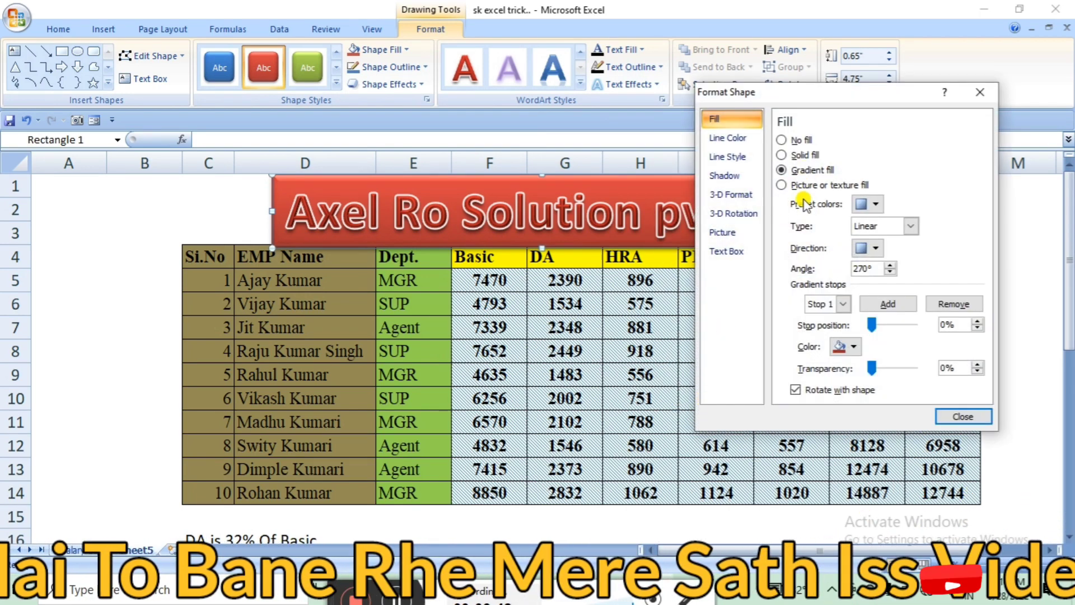
click(873, 204)
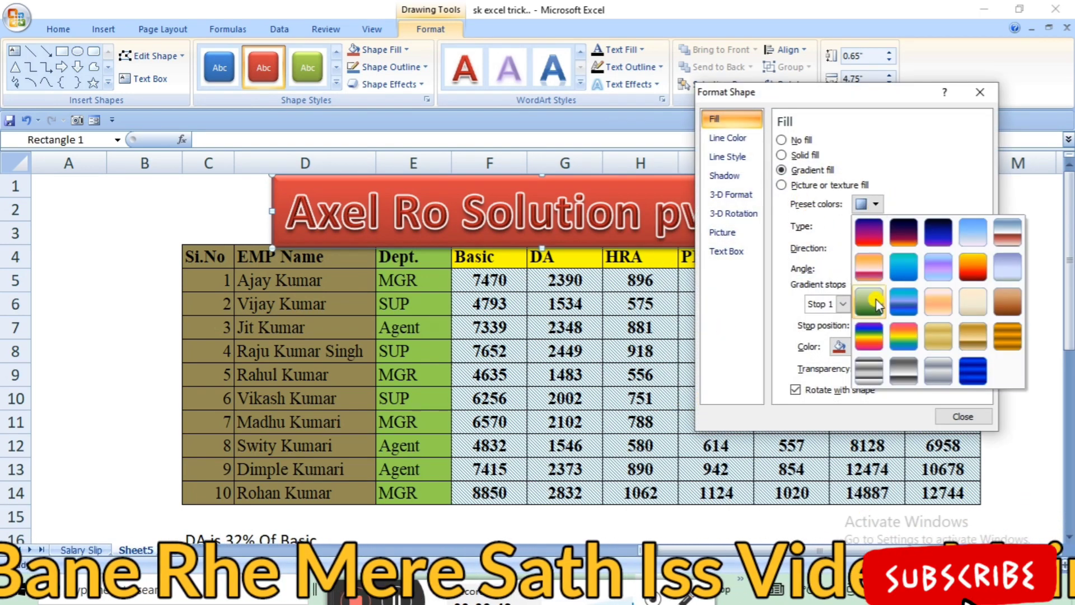
click(869, 336)
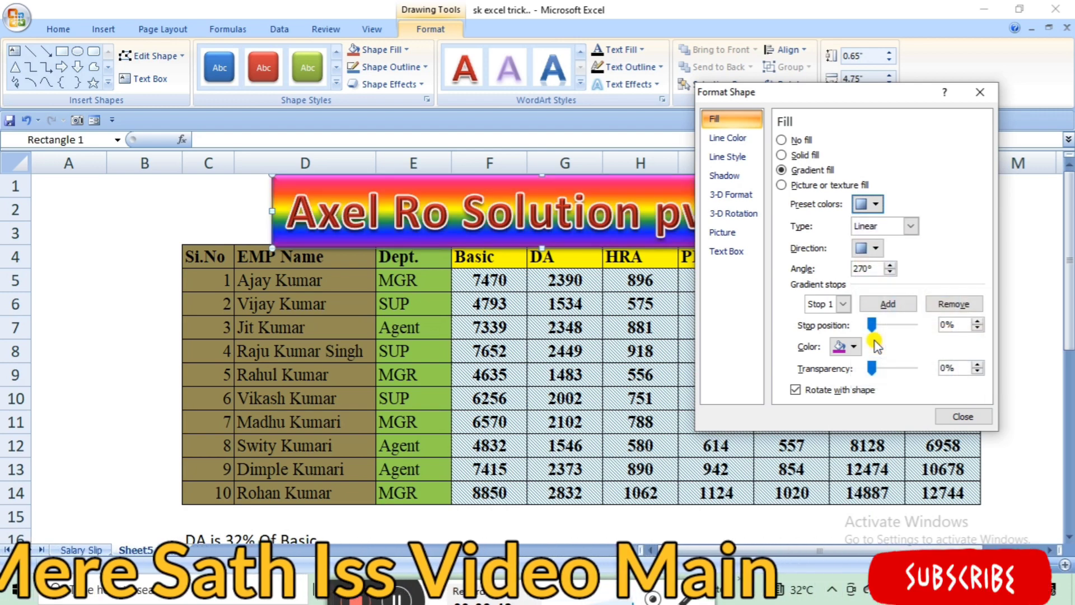
click(964, 416)
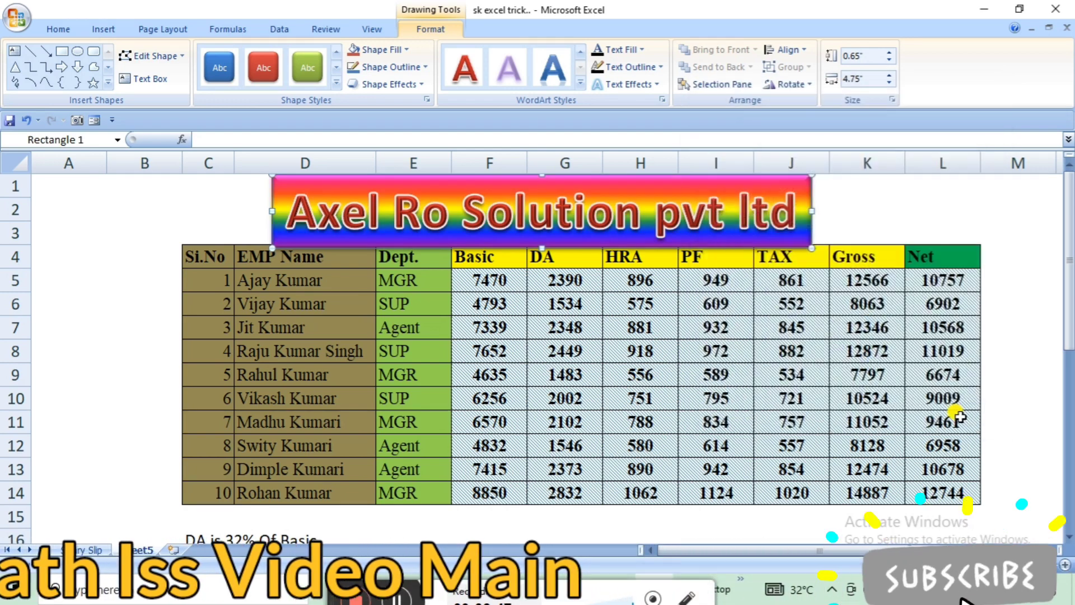
click(905, 223)
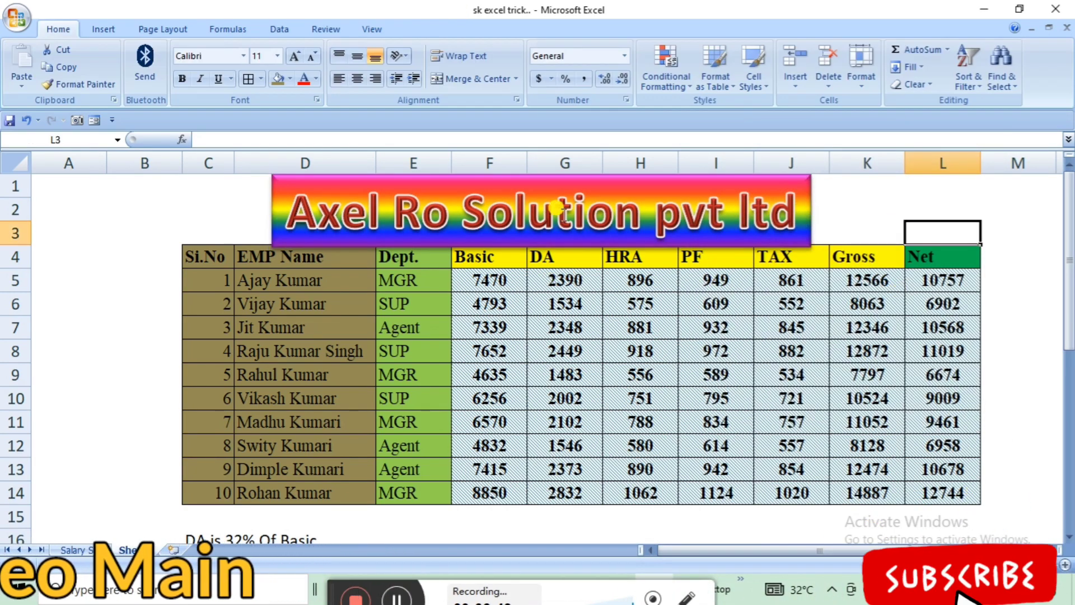
- Decrease the banner title's font size one step, down to 28 pt
click(583, 235)
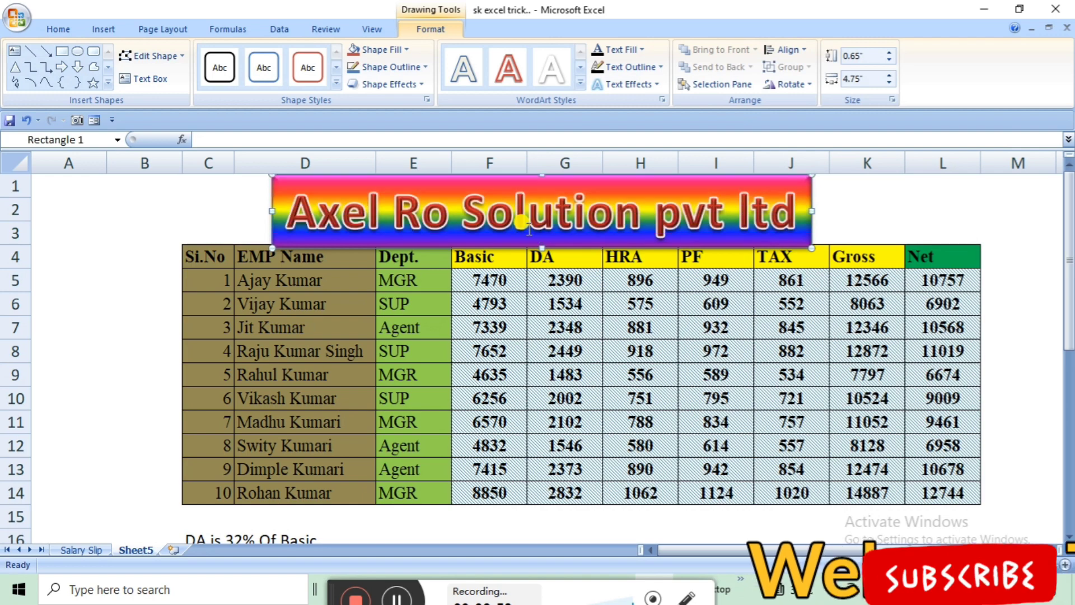
click(511, 216)
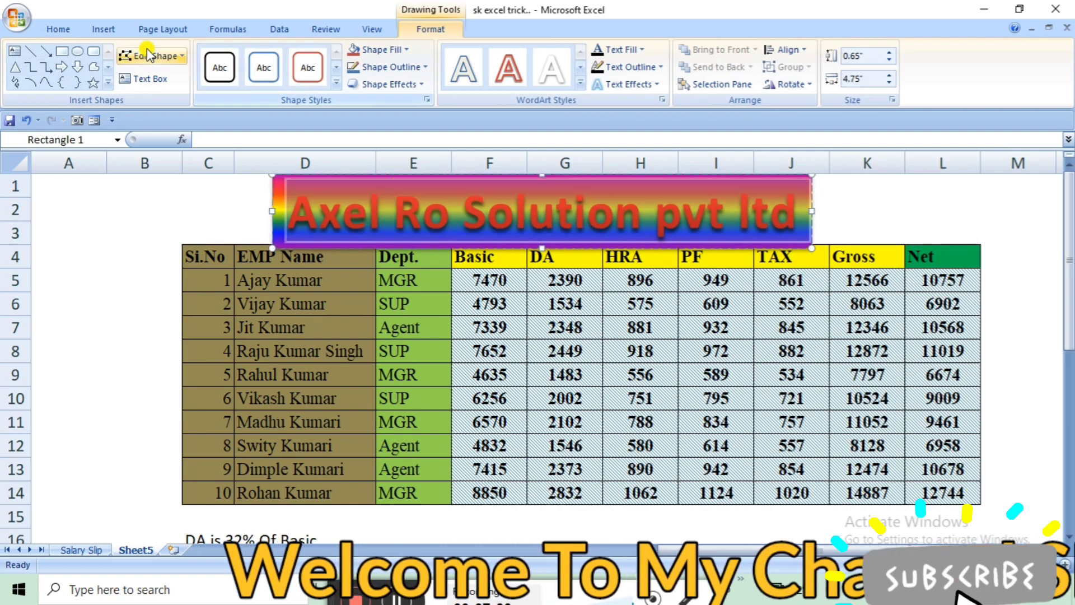
click(56, 29)
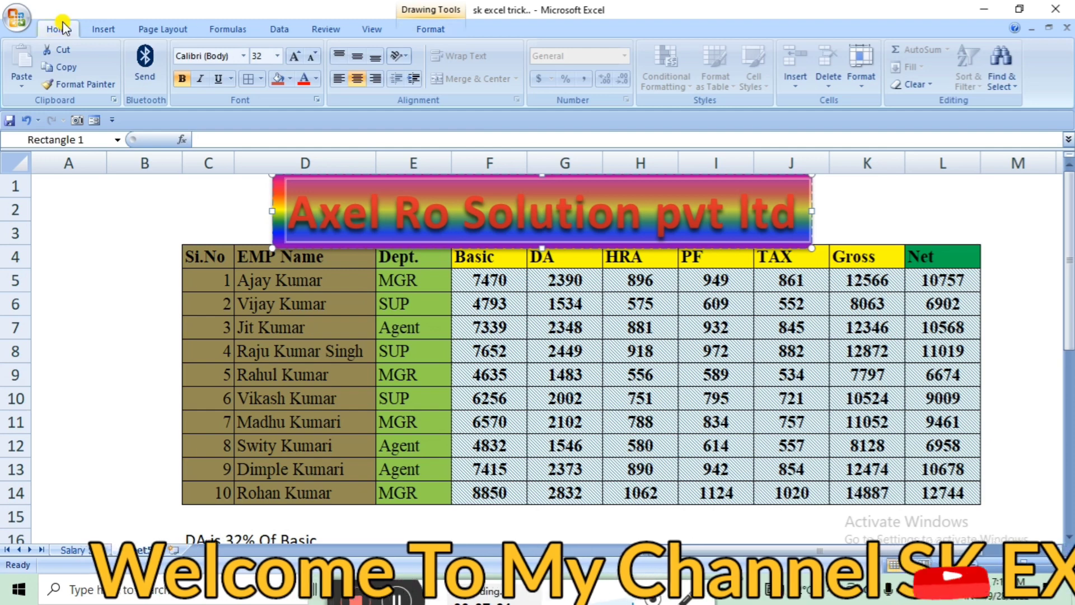
click(314, 52)
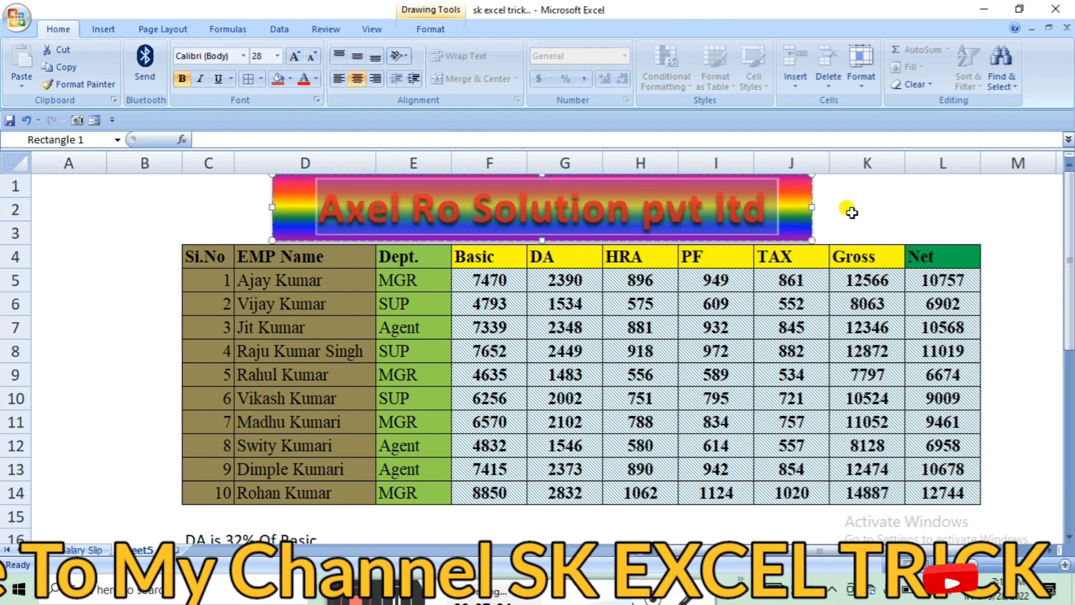
click(847, 207)
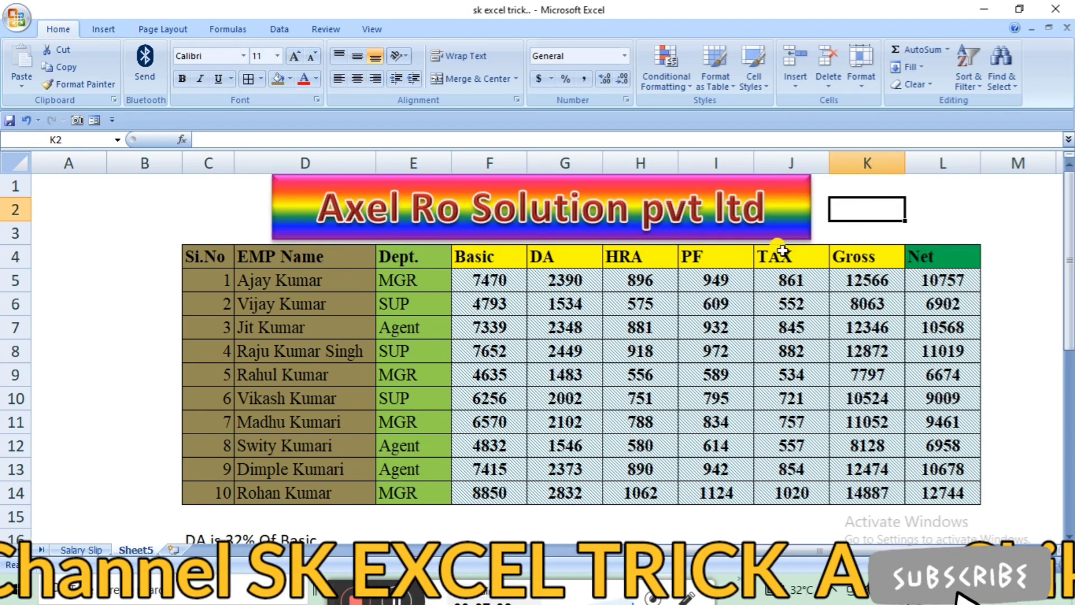